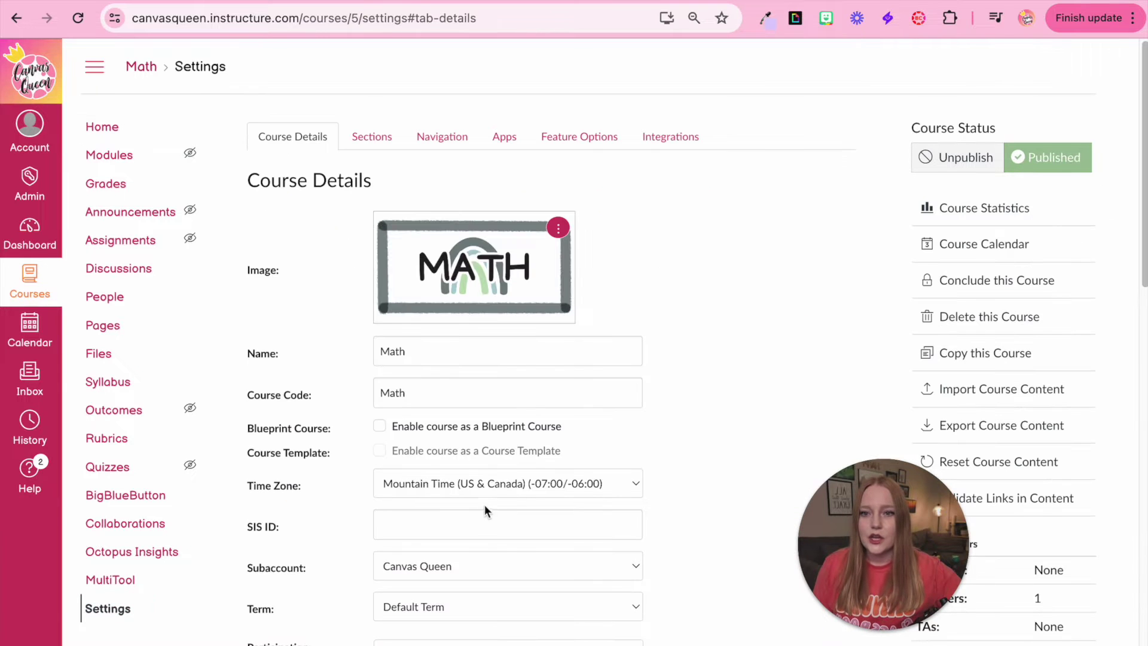
scroll(697, 506, down, 7)
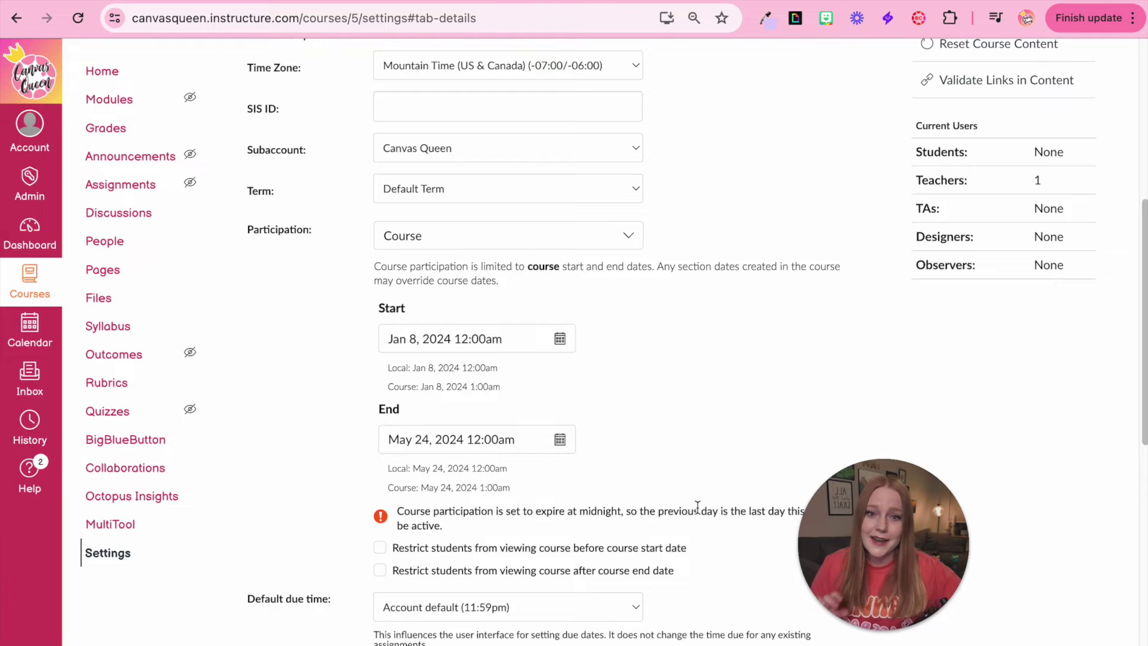
scroll(551, 391, up, 5)
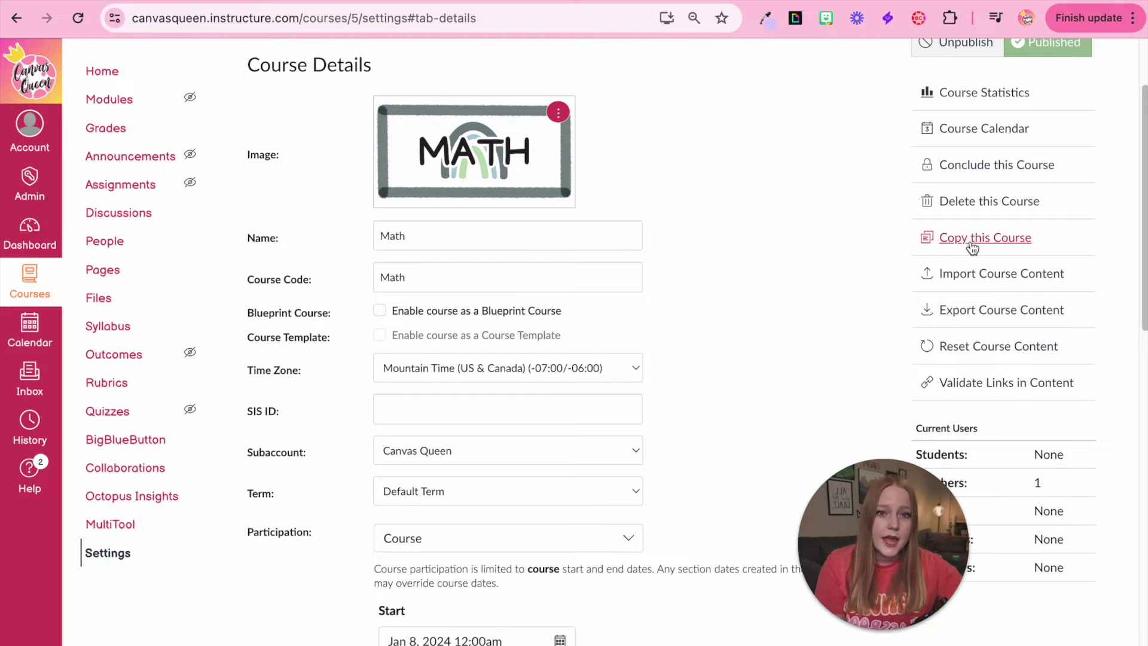
scroll(972, 247, up, 5)
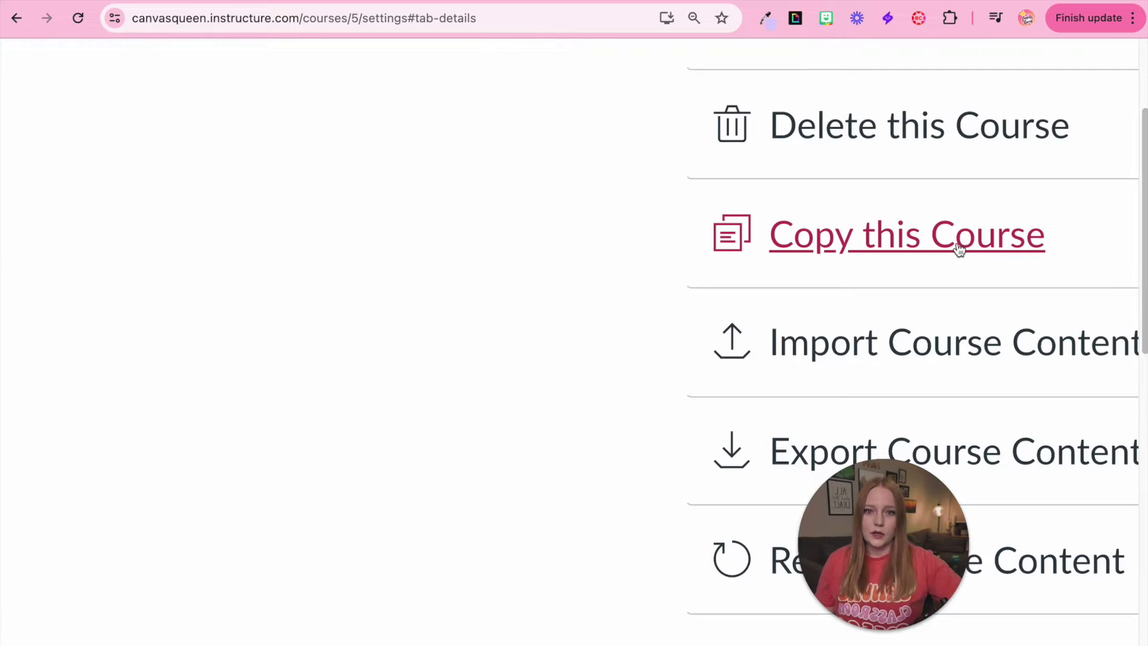
Start a copy of the Math course and name it 'Sandbox - Math'
click(958, 249)
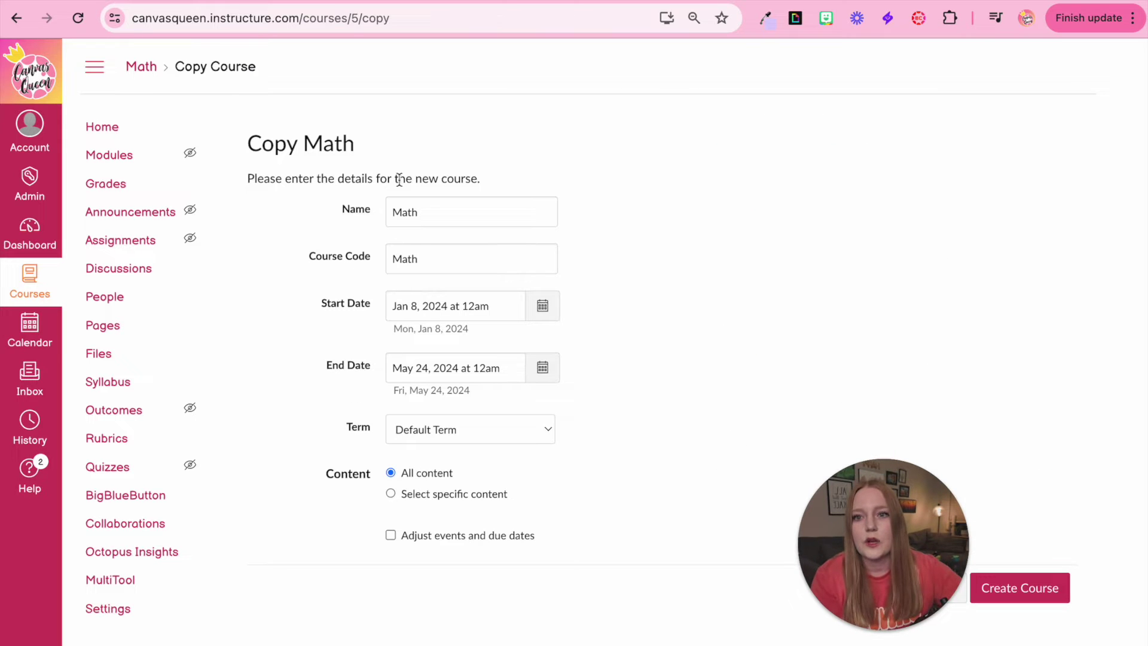
click(462, 267)
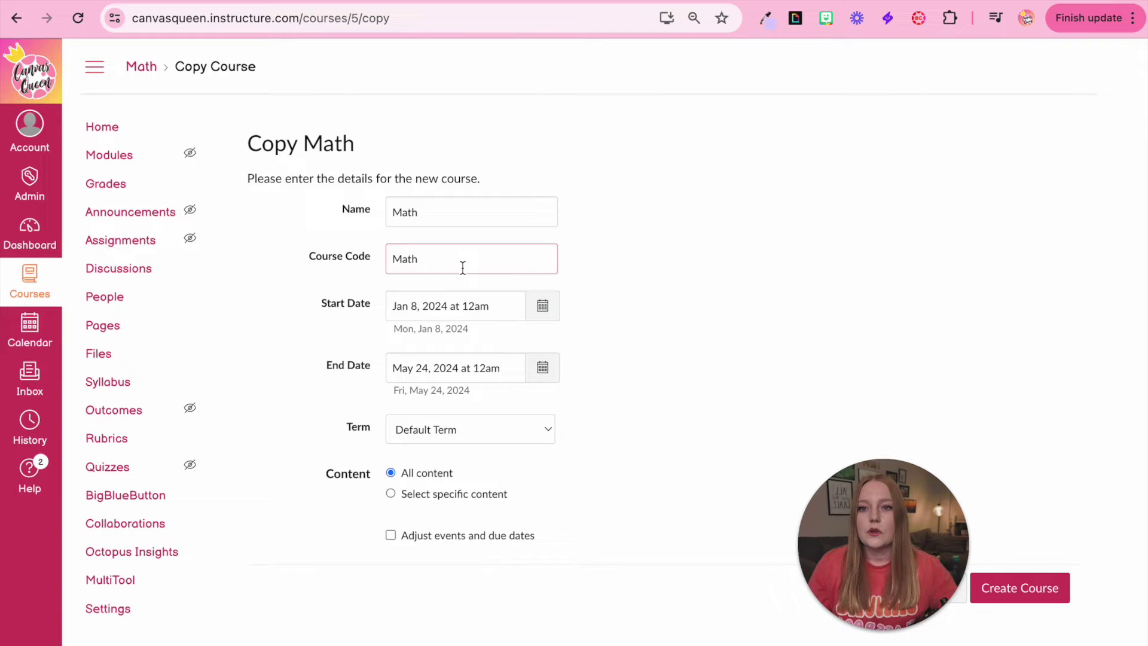
click(396, 221)
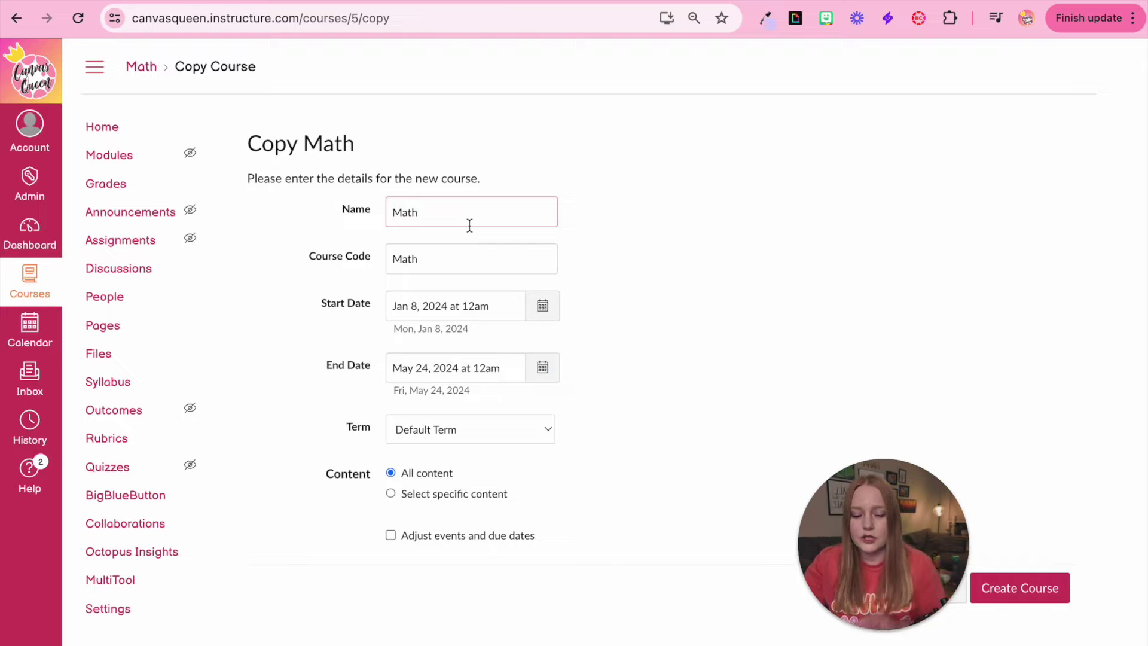
text(Sandb)
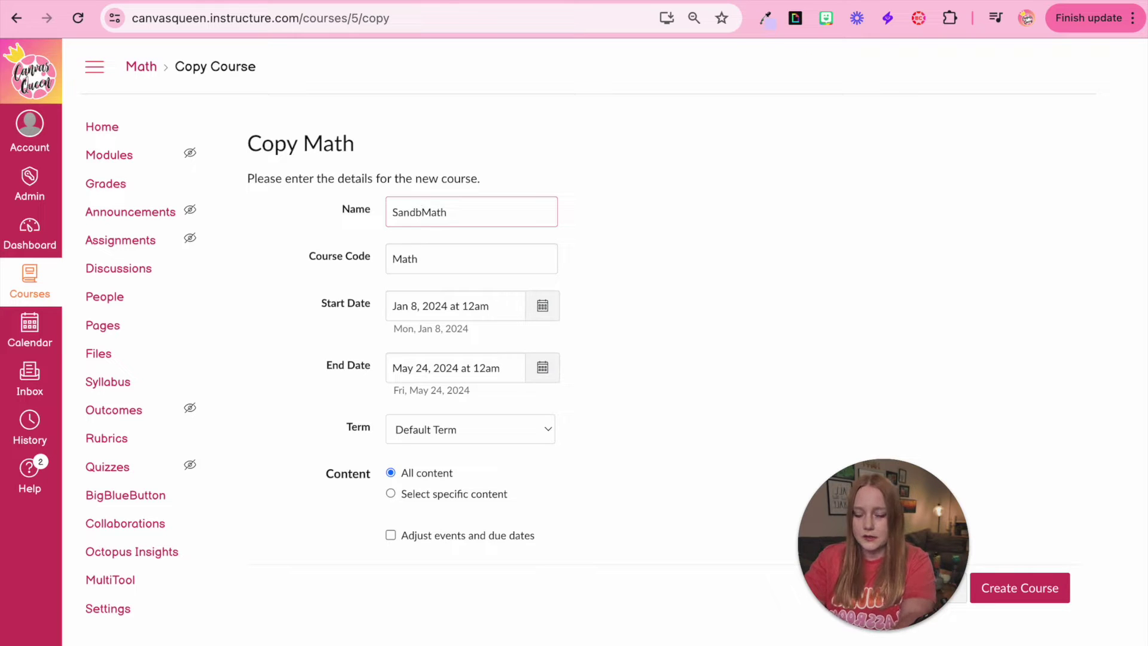
text(ox -)
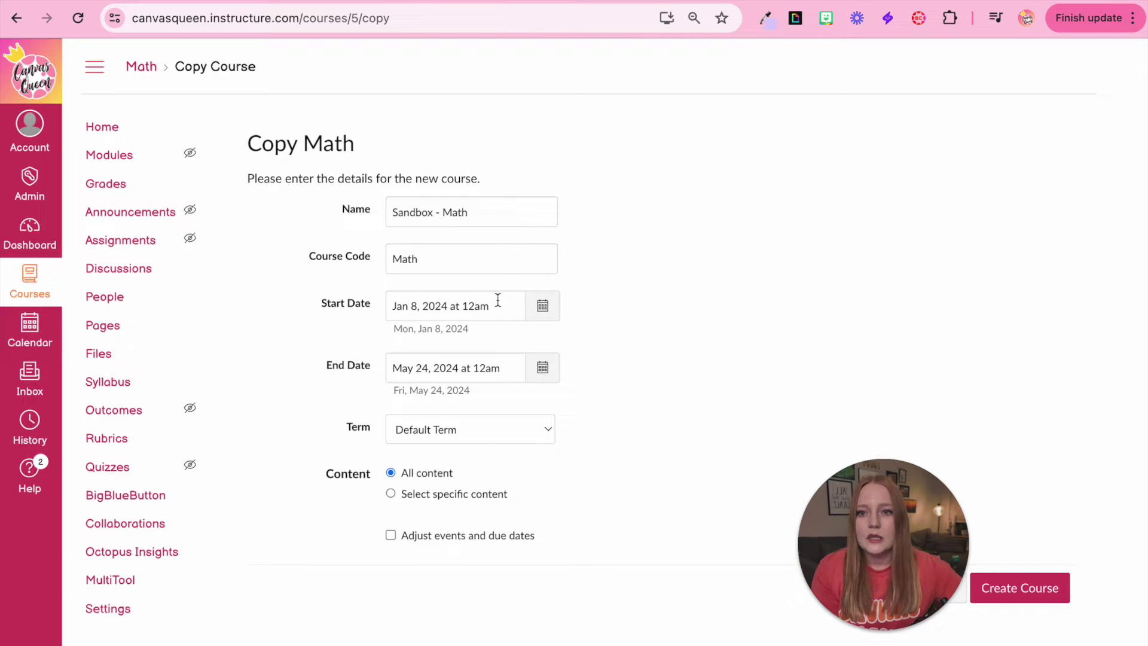
Clear the start and end dates and choose to copy only specific content
drag(498, 300, 339, 305)
key(BackSpace)
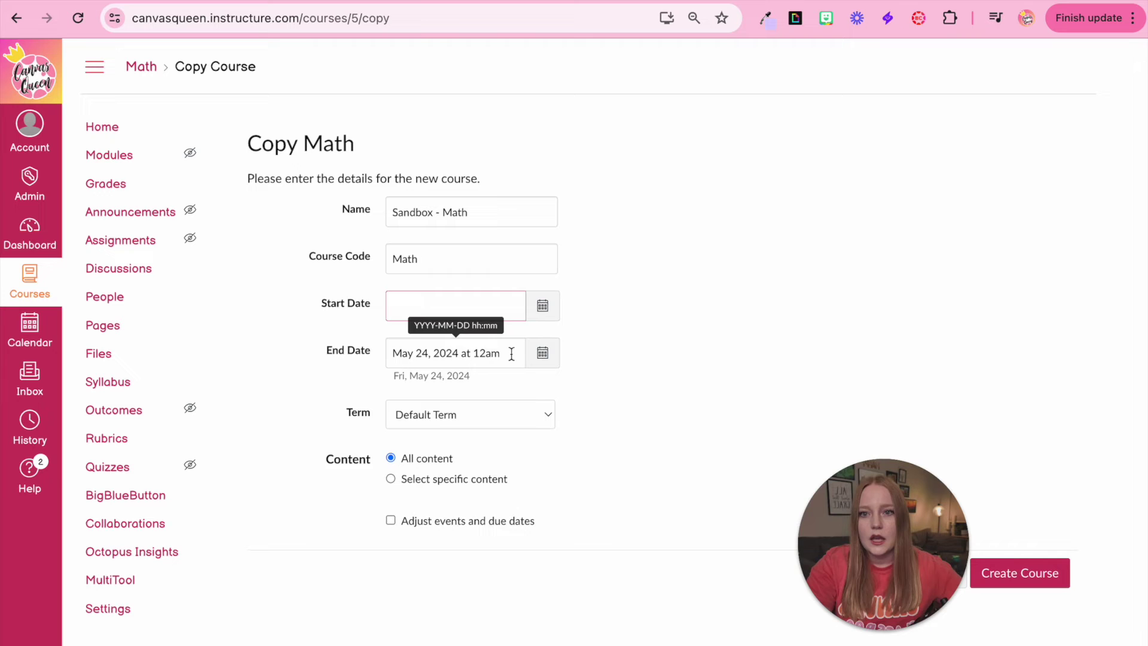
drag(512, 354, 337, 333)
key(BackSpace)
click(637, 422)
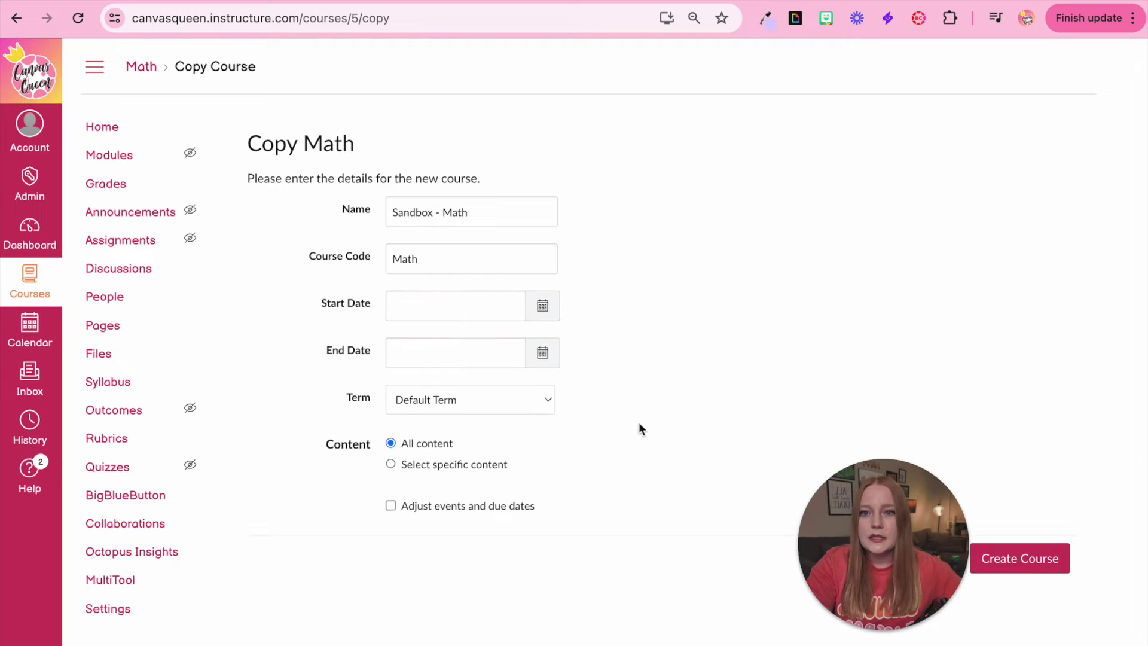
click(413, 469)
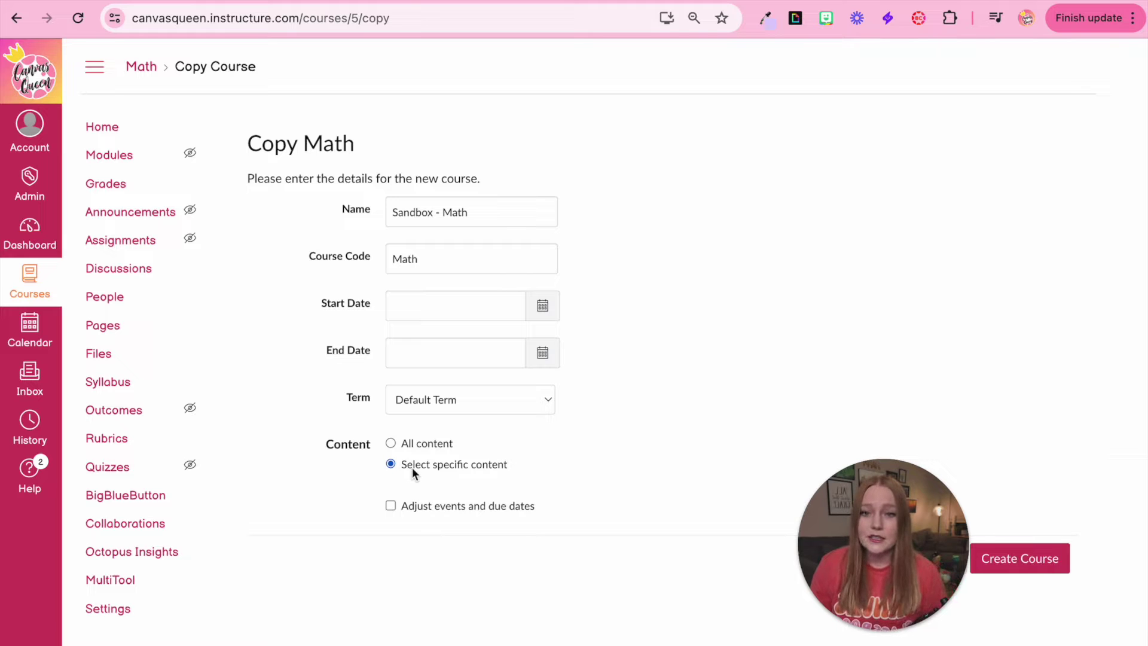
Create the Sandbox - Math course and include the course_banner_image folder in its content
click(1014, 570)
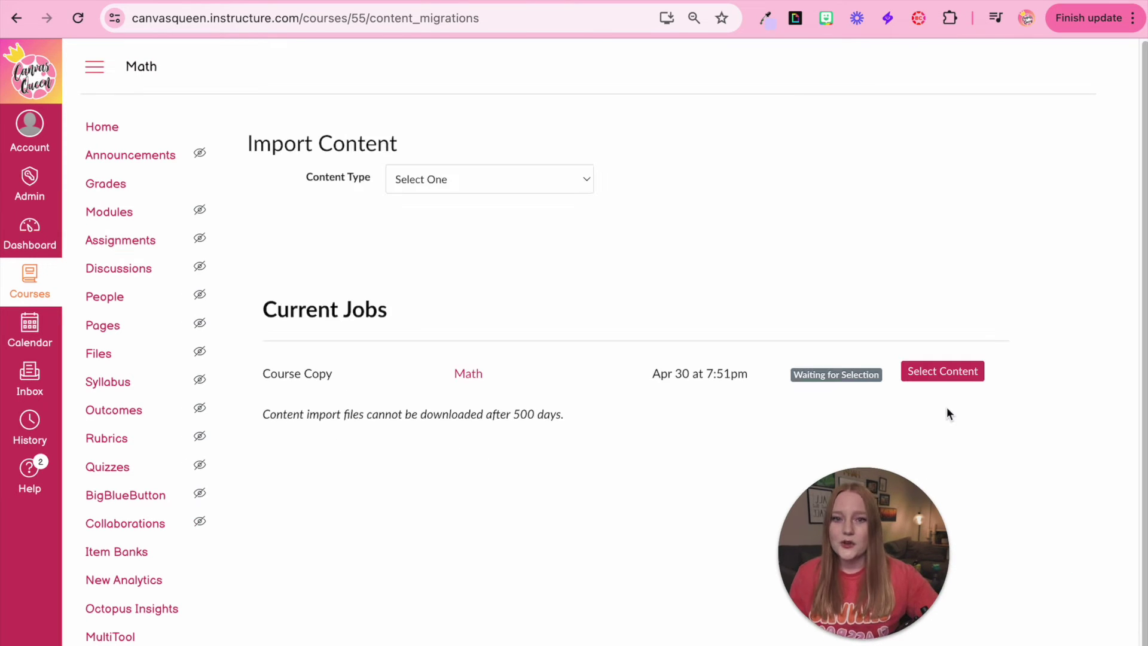
click(942, 373)
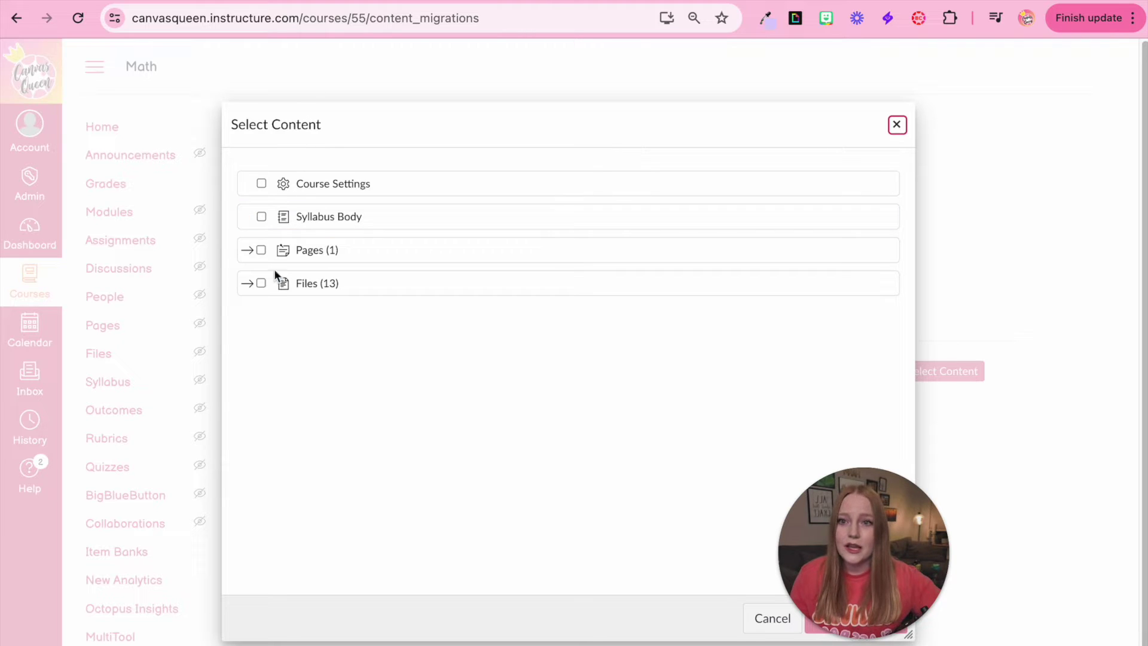
click(248, 284)
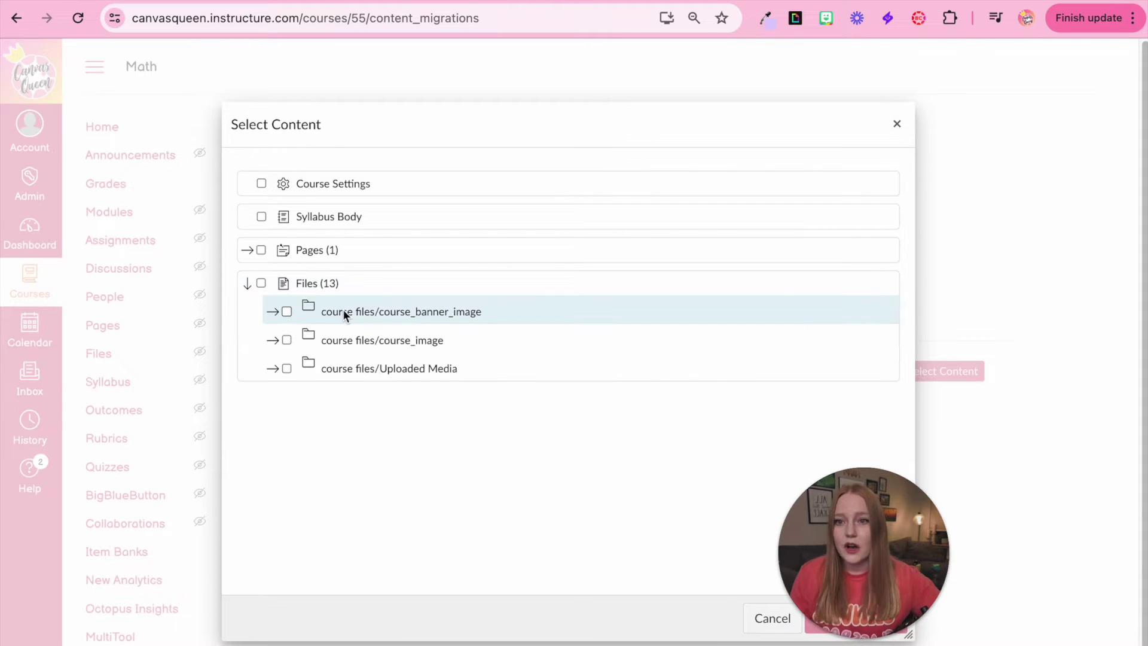
click(286, 311)
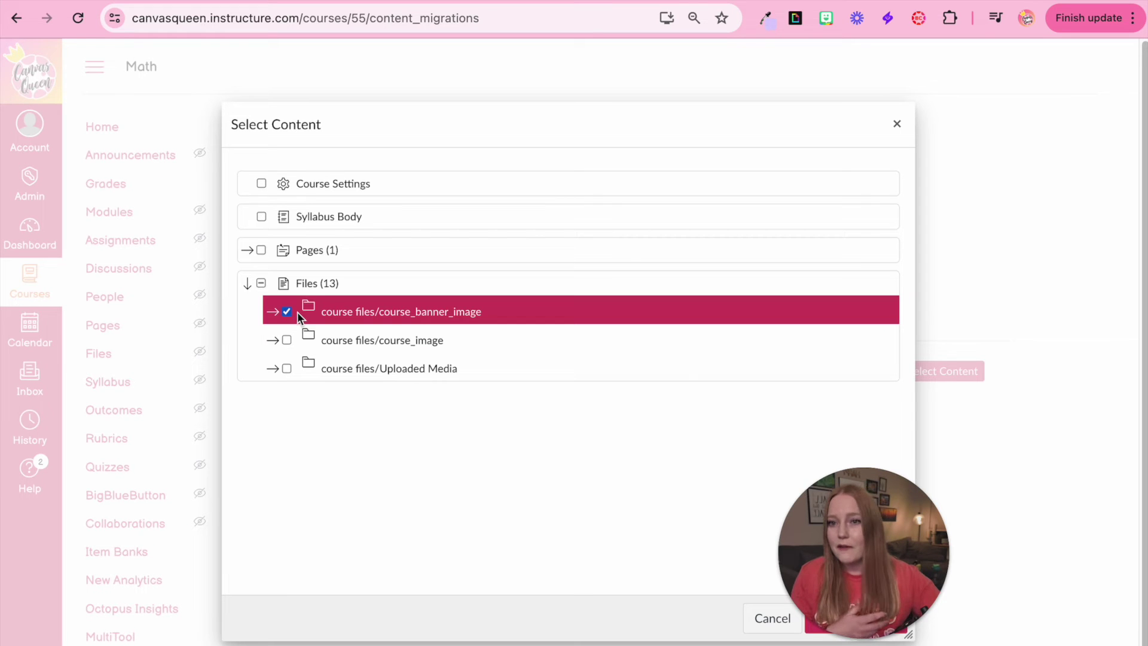
Also include the Home page, Course Settings and Syllabus Body, then confirm the selection
click(248, 250)
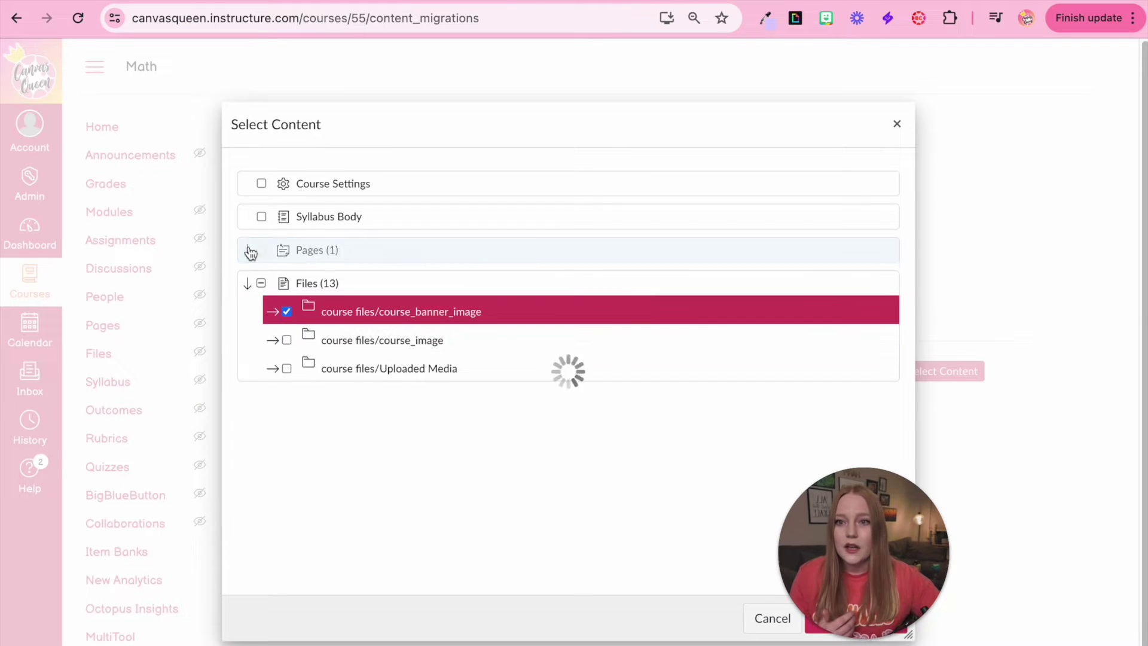
click(288, 274)
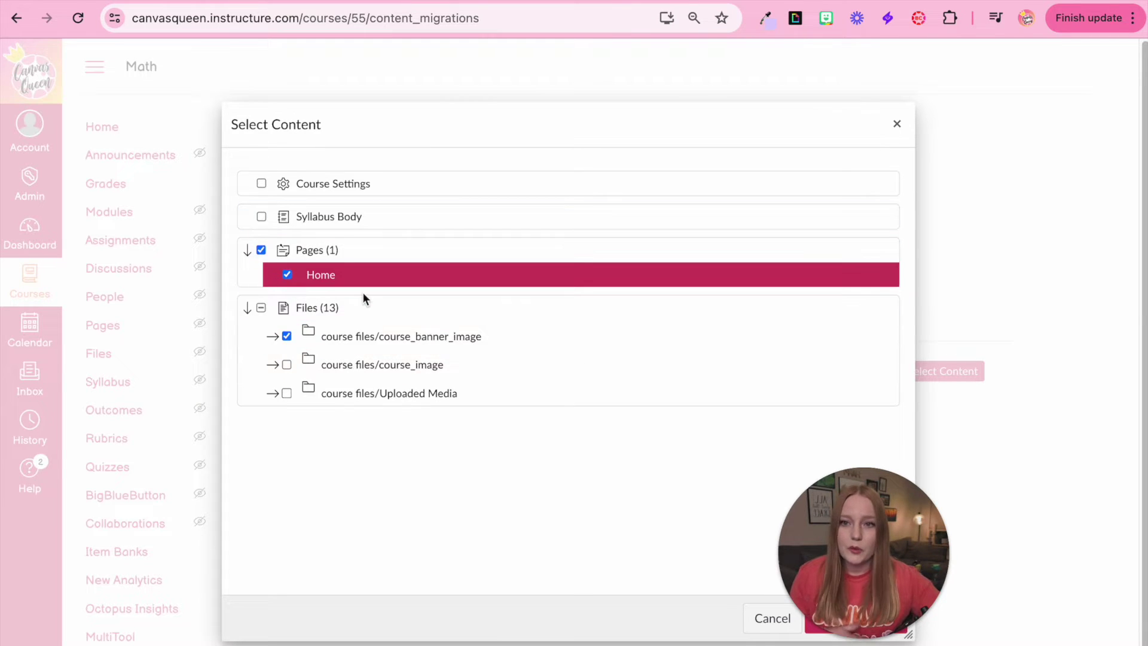
click(261, 183)
click(261, 217)
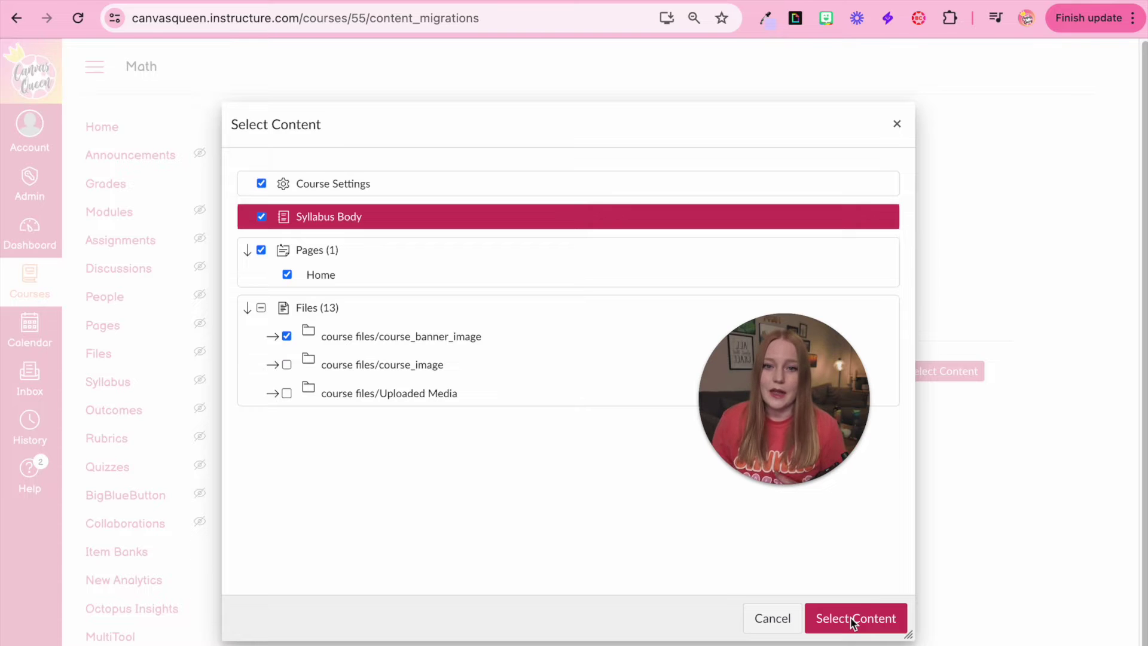
click(852, 619)
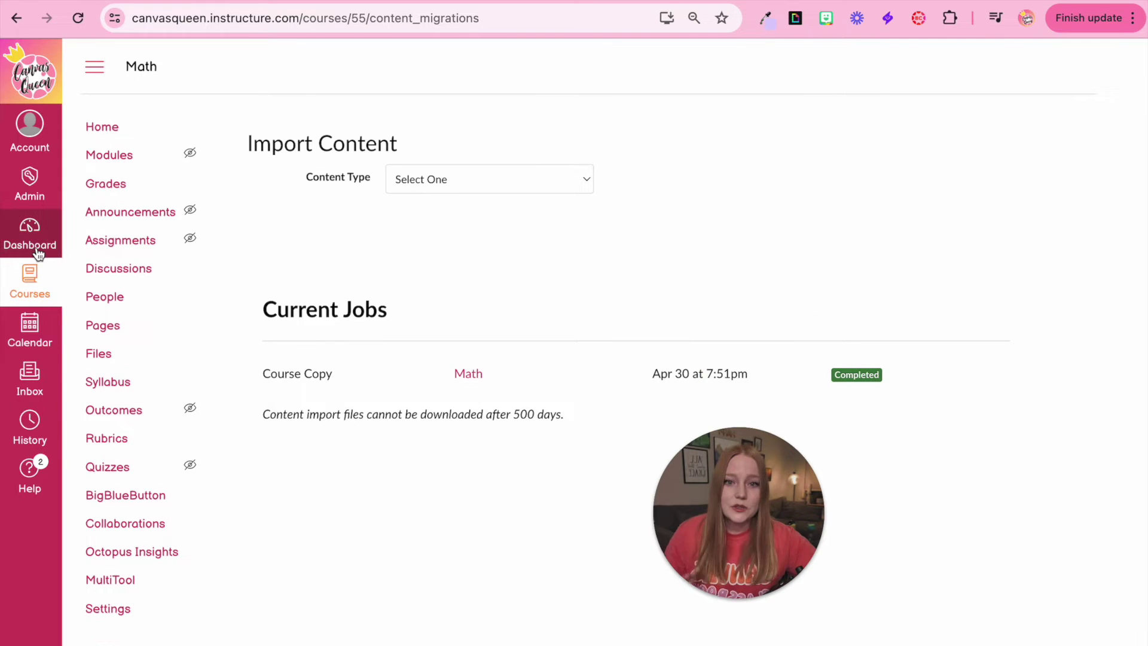
Return to the Dashboard and open the new Sandbox - Math course card to check it
click(36, 251)
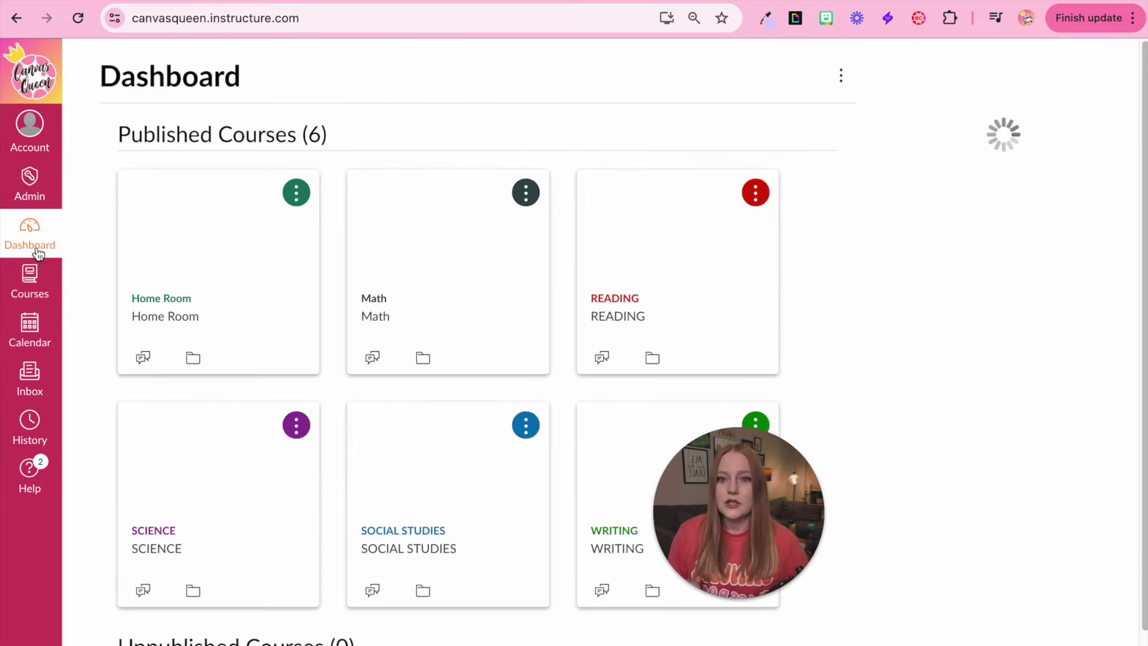
scroll(269, 526, down, 4)
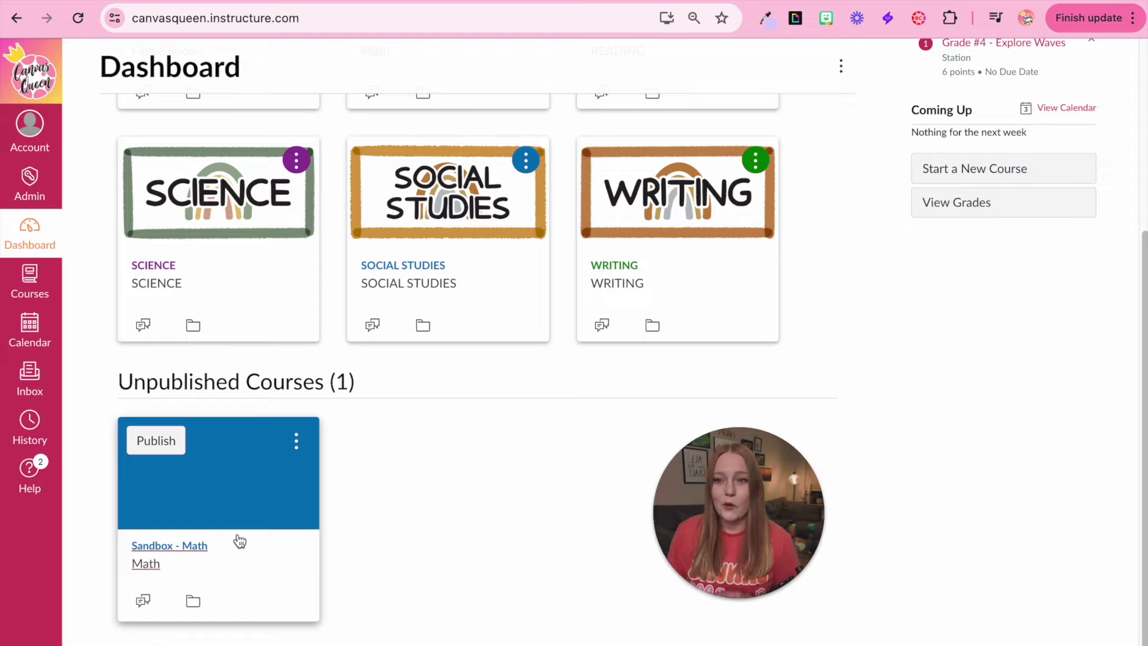
click(163, 575)
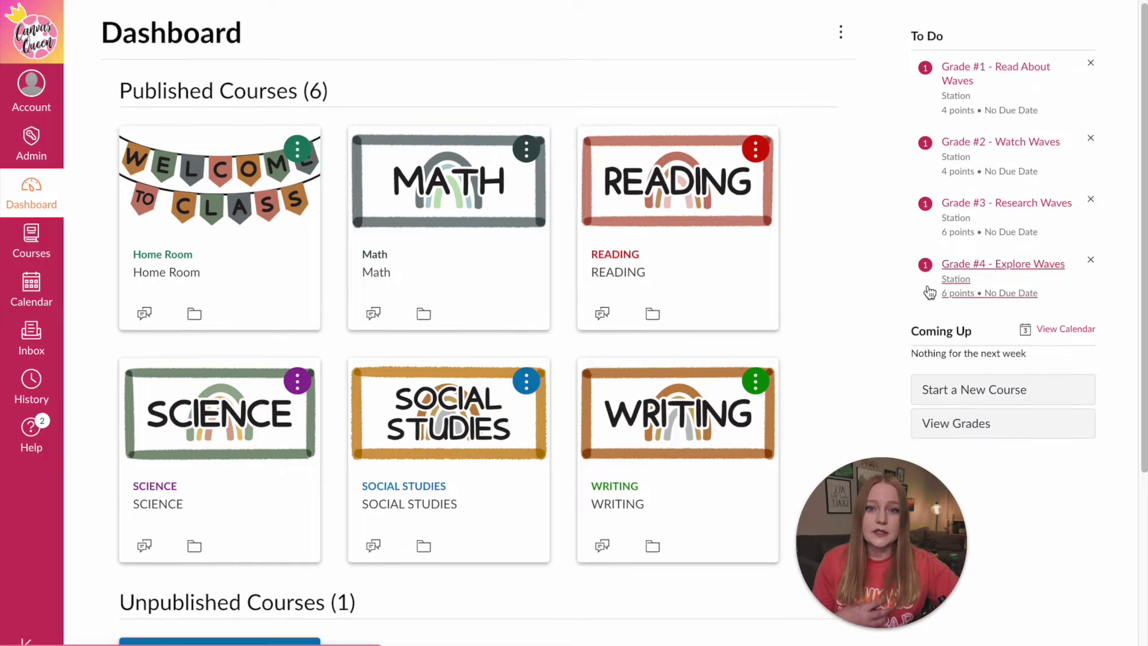
scroll(928, 293, down, 2)
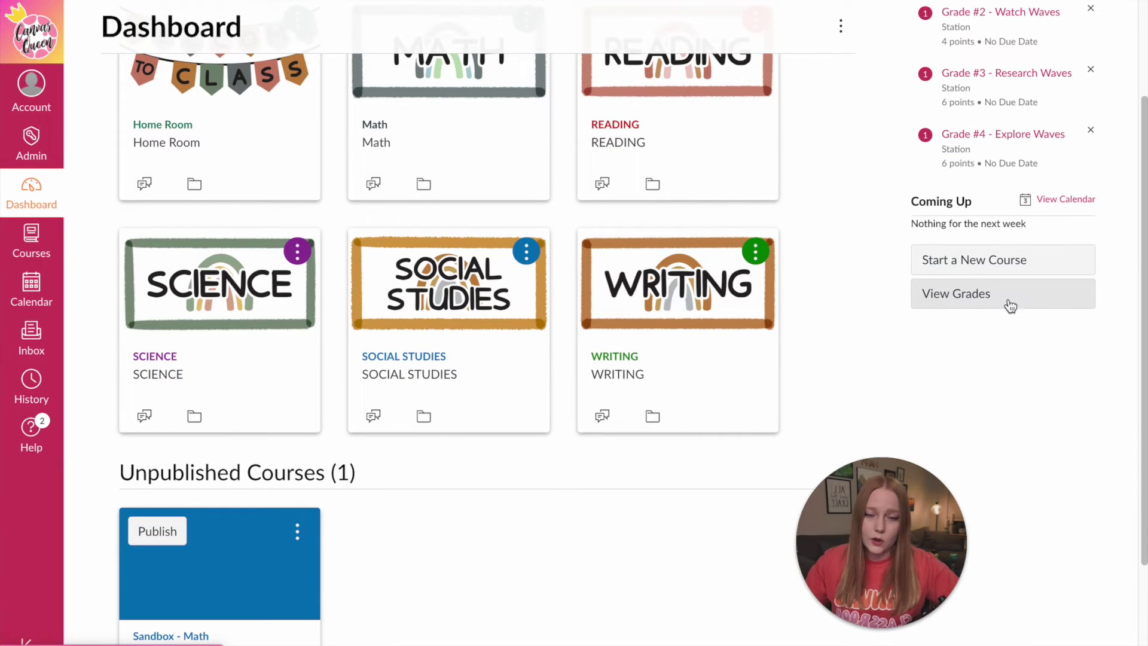
Start a new course in Manually-Created Courses named SANDBOX COURSE - 24 and create it
click(957, 263)
click(619, 323)
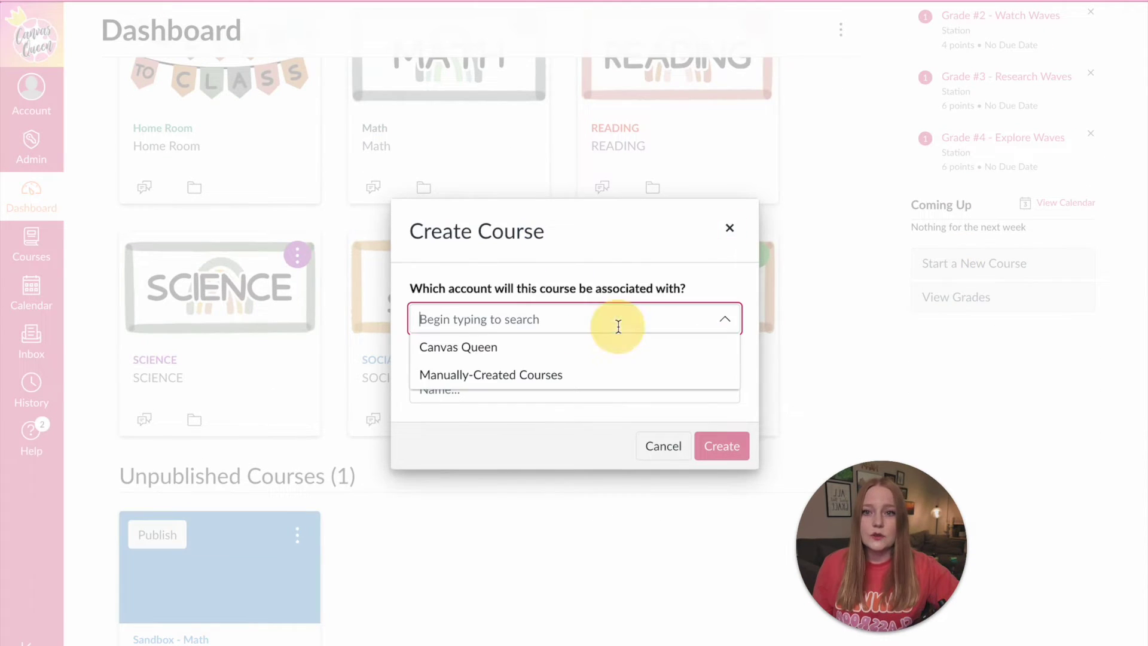
click(496, 374)
click(494, 384)
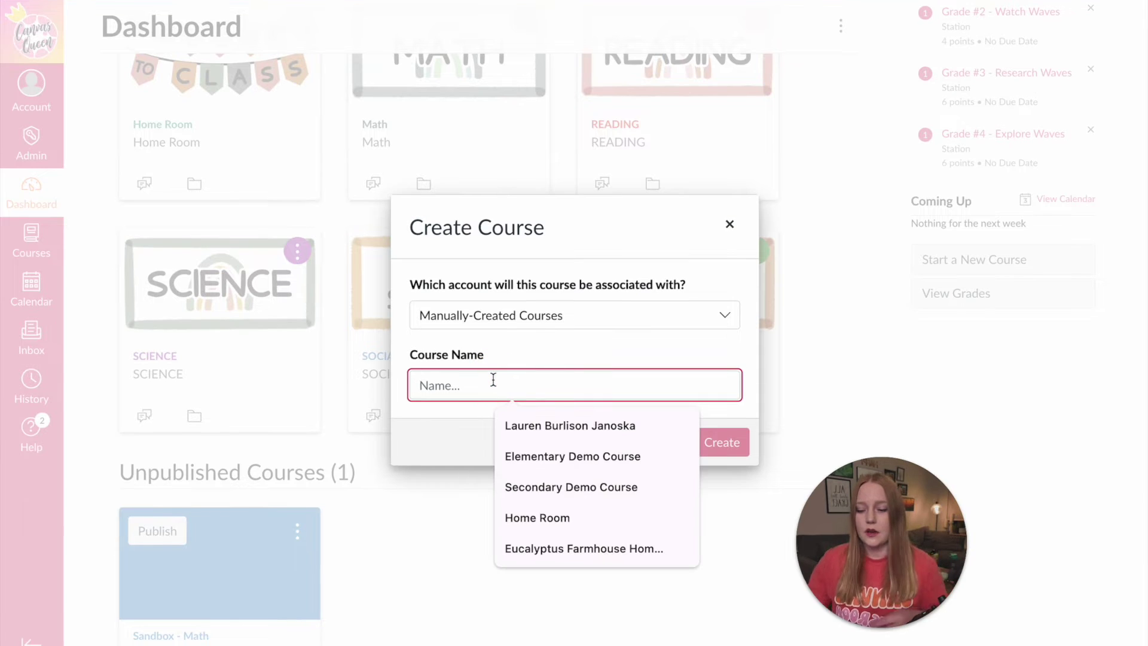
text(SAND)
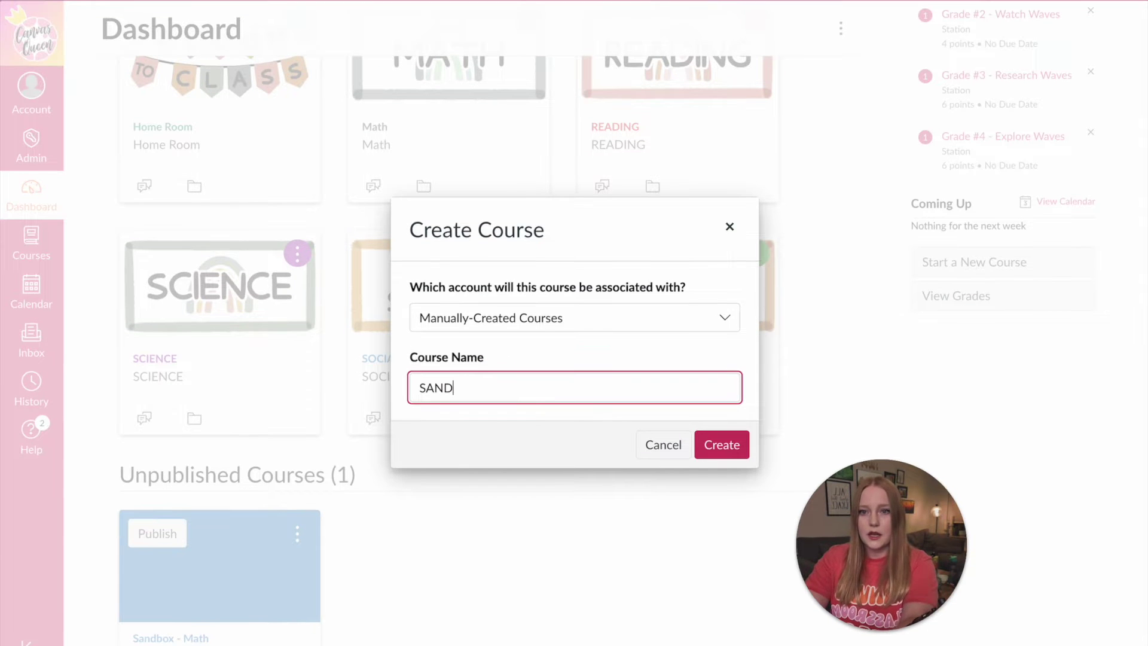
text(BOX COURSE - 24)
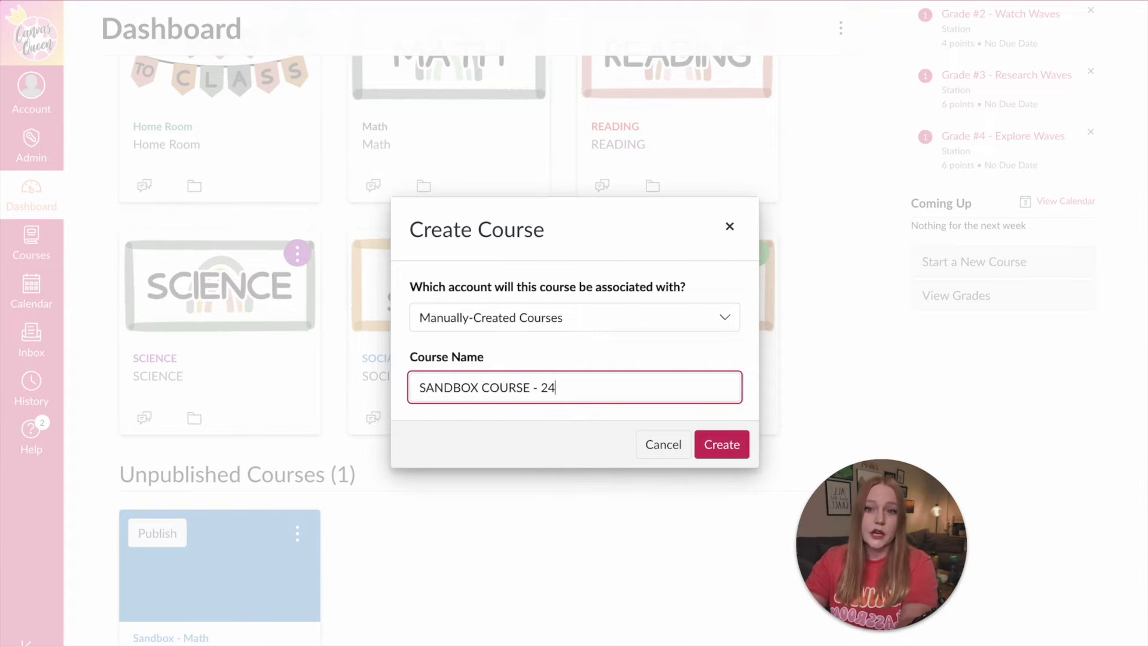
click(712, 446)
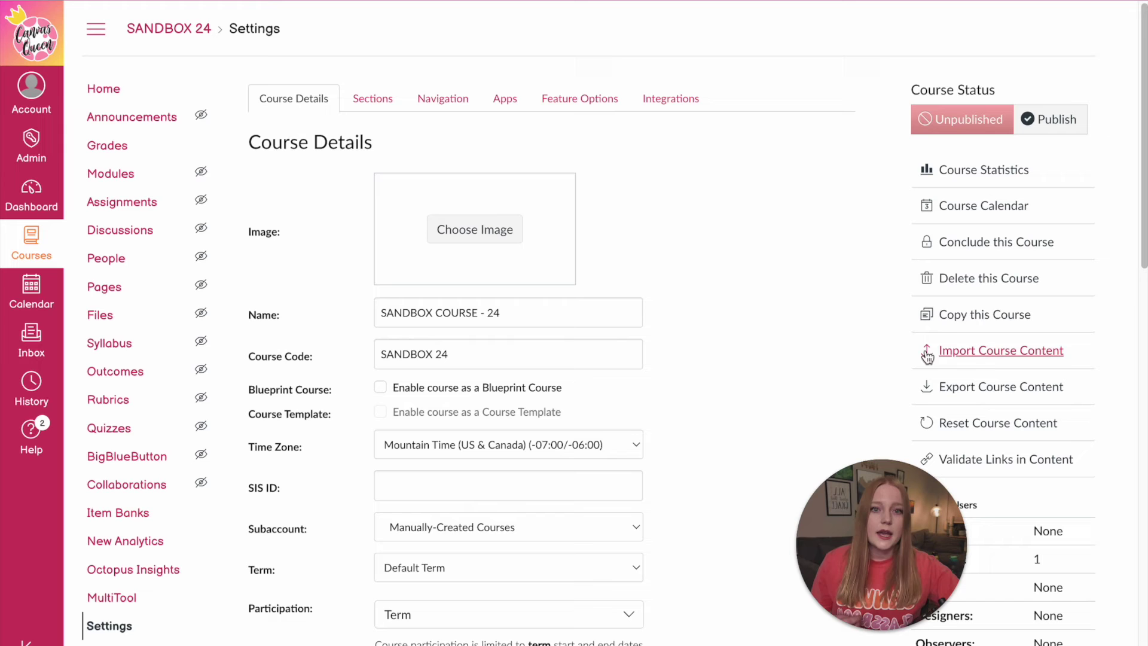
Open Import Course Content in SANDBOX 24 and choose Copy a Canvas Course
click(972, 354)
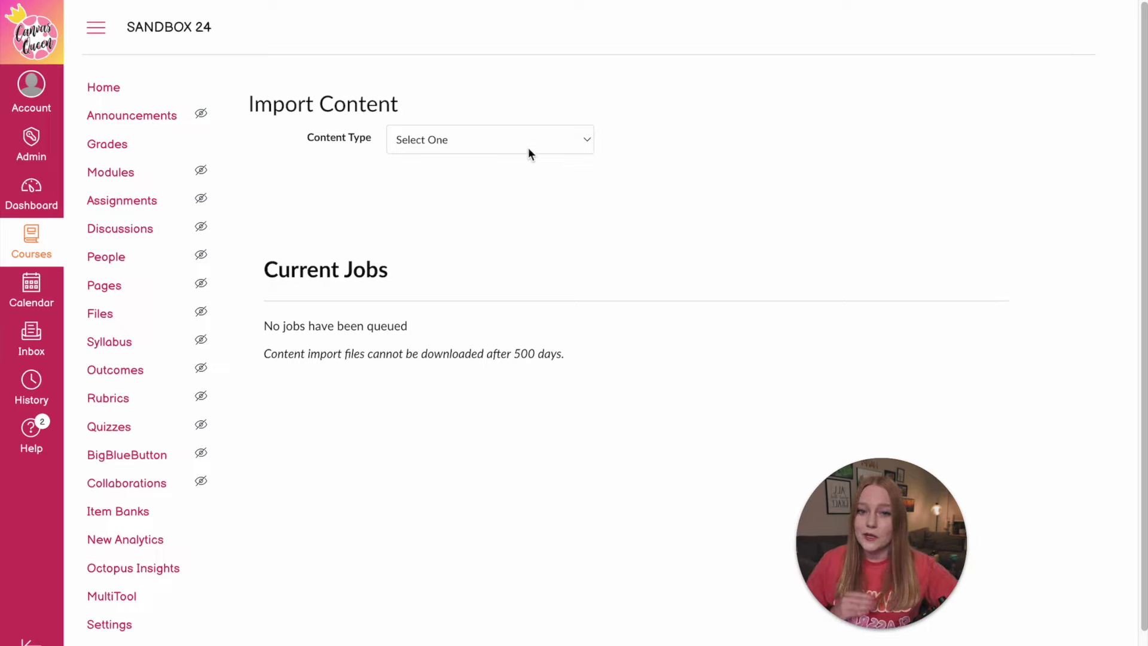
click(528, 148)
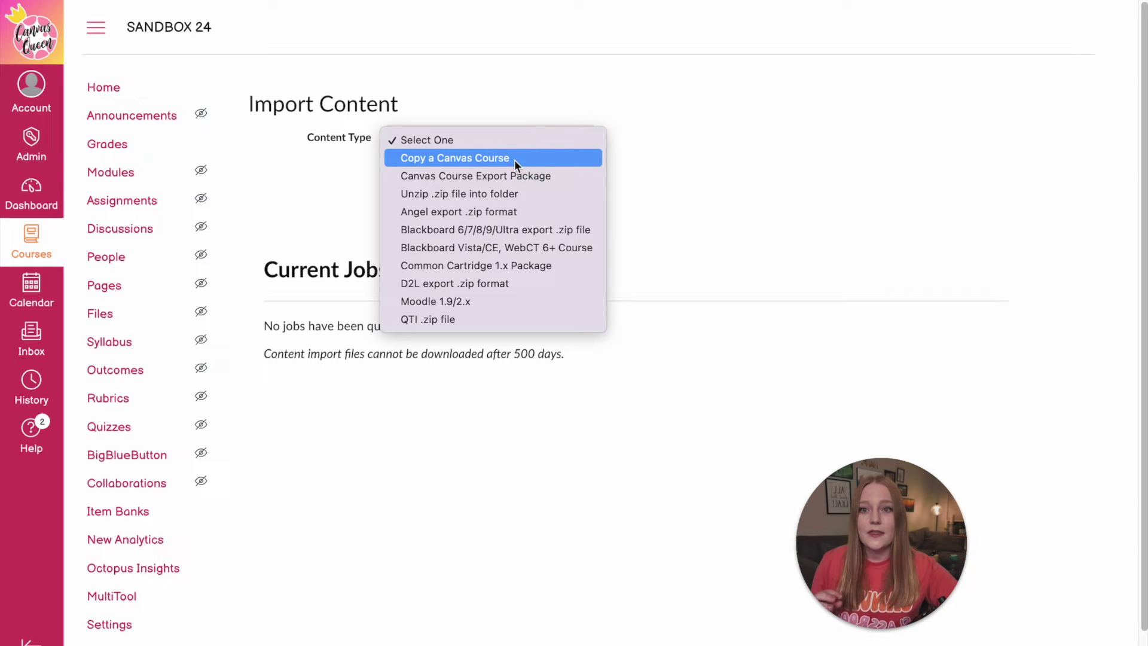
click(485, 160)
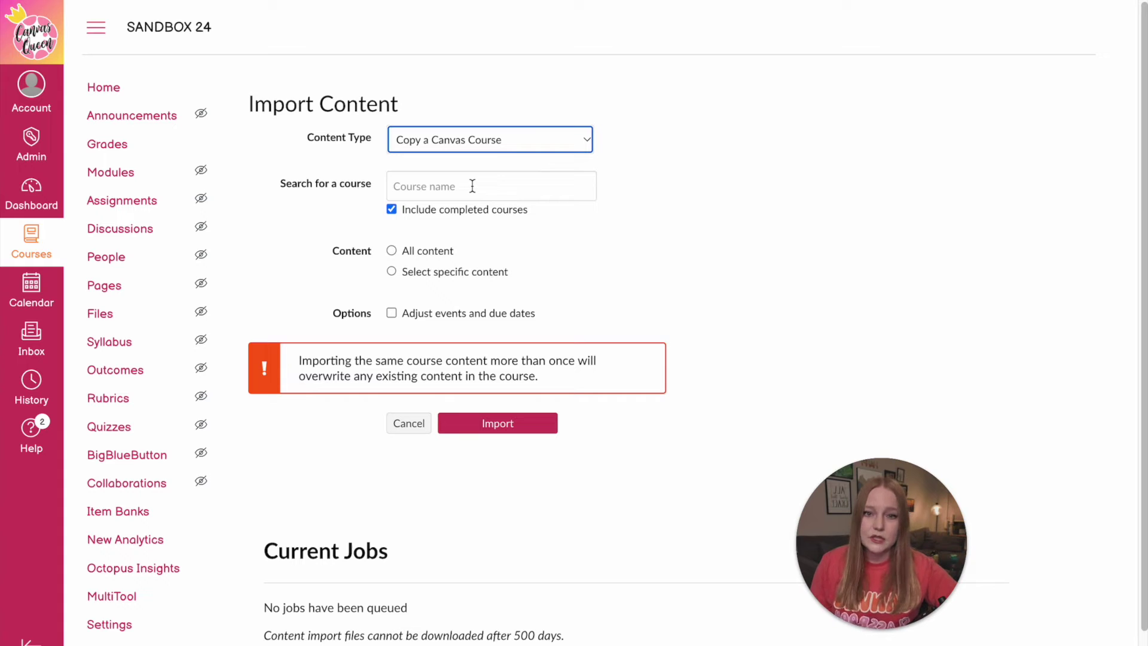
Search 'math', pick the Math course, select specific content, and start the import
click(472, 186)
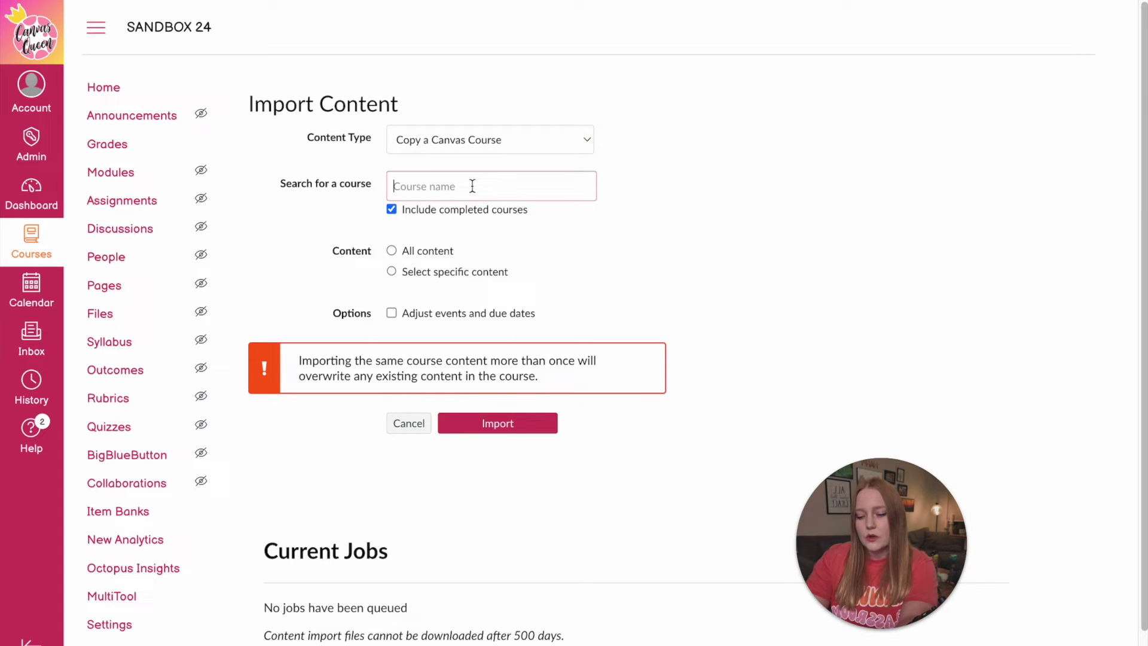
text(math)
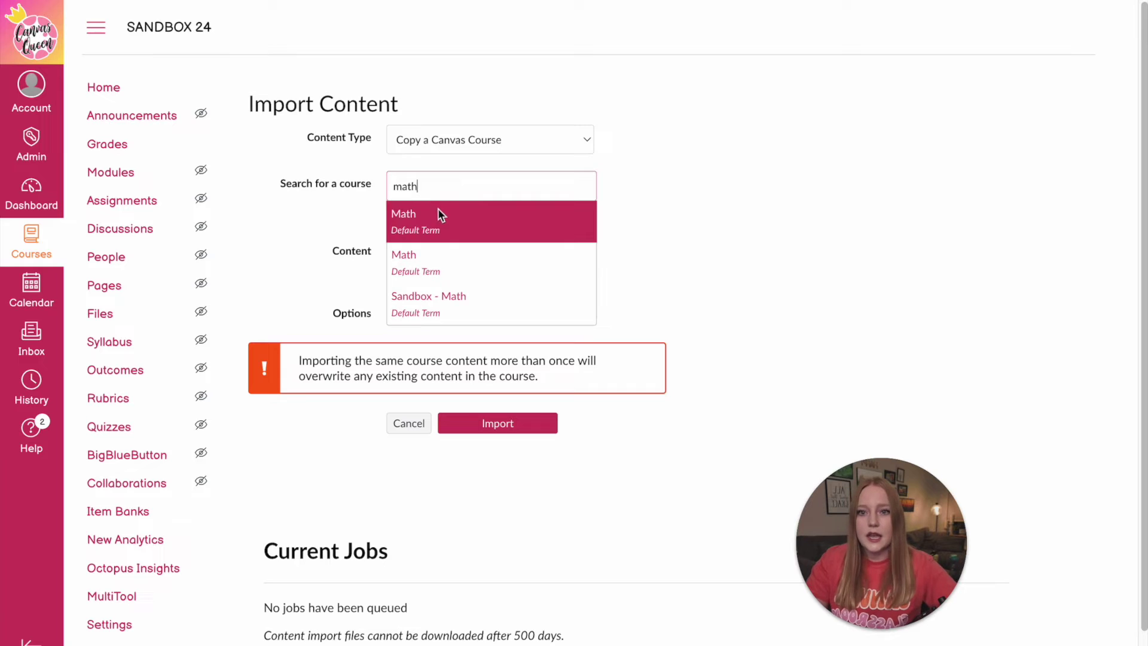
click(437, 216)
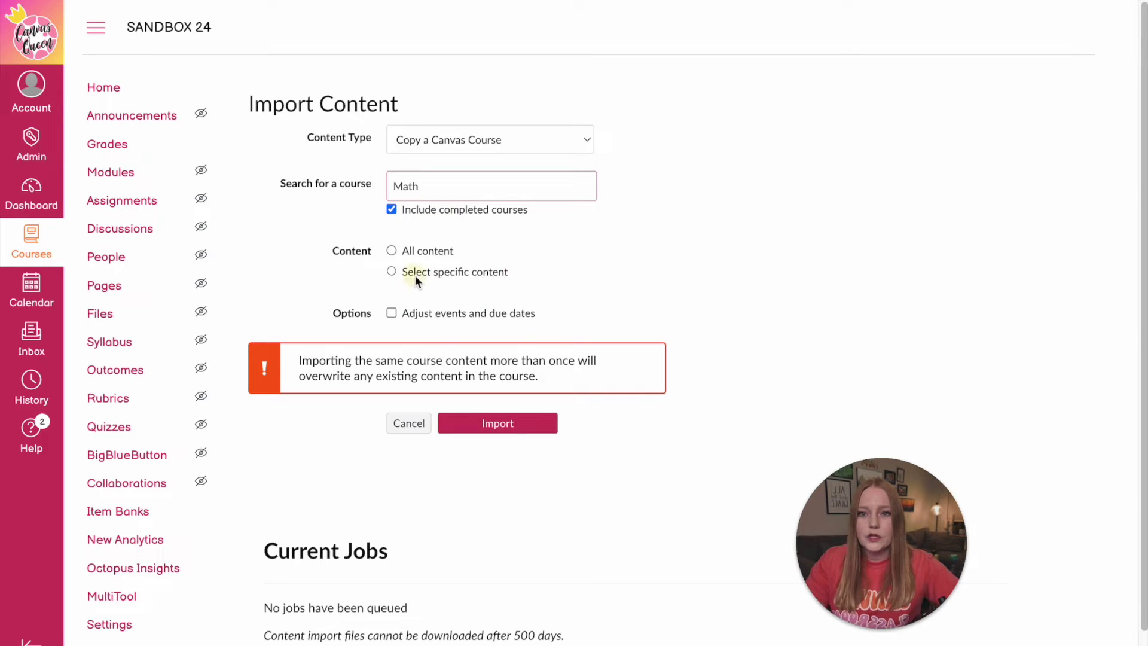
click(415, 275)
click(526, 420)
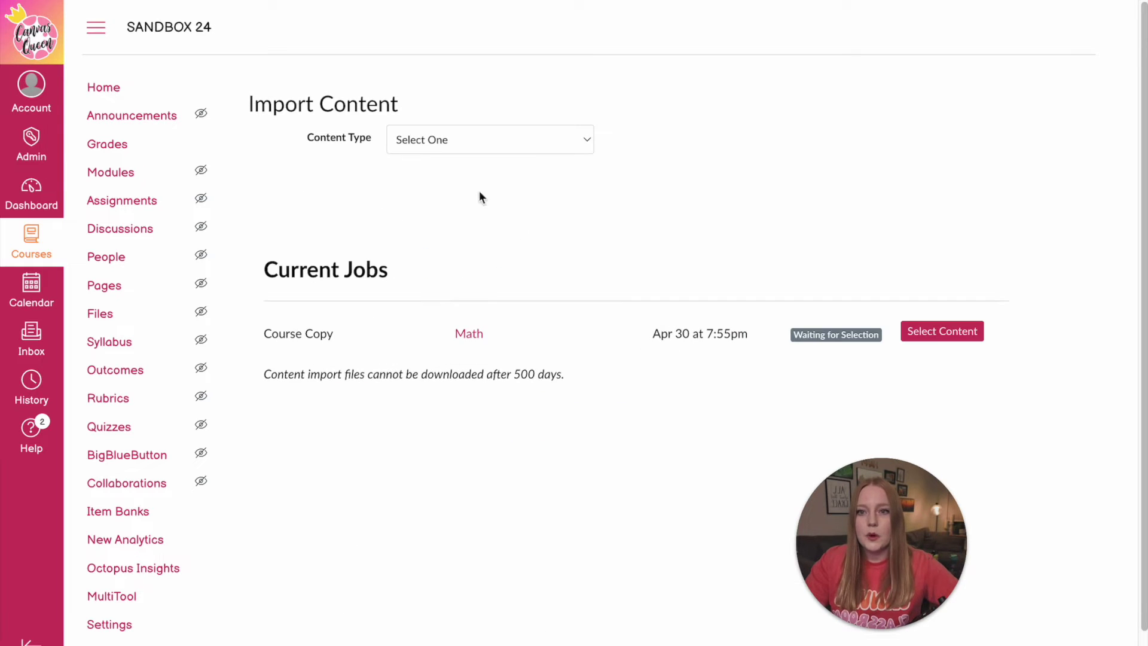
click(441, 142)
Copy from the second Math course found by searching 'Math', with specific content selected
click(449, 153)
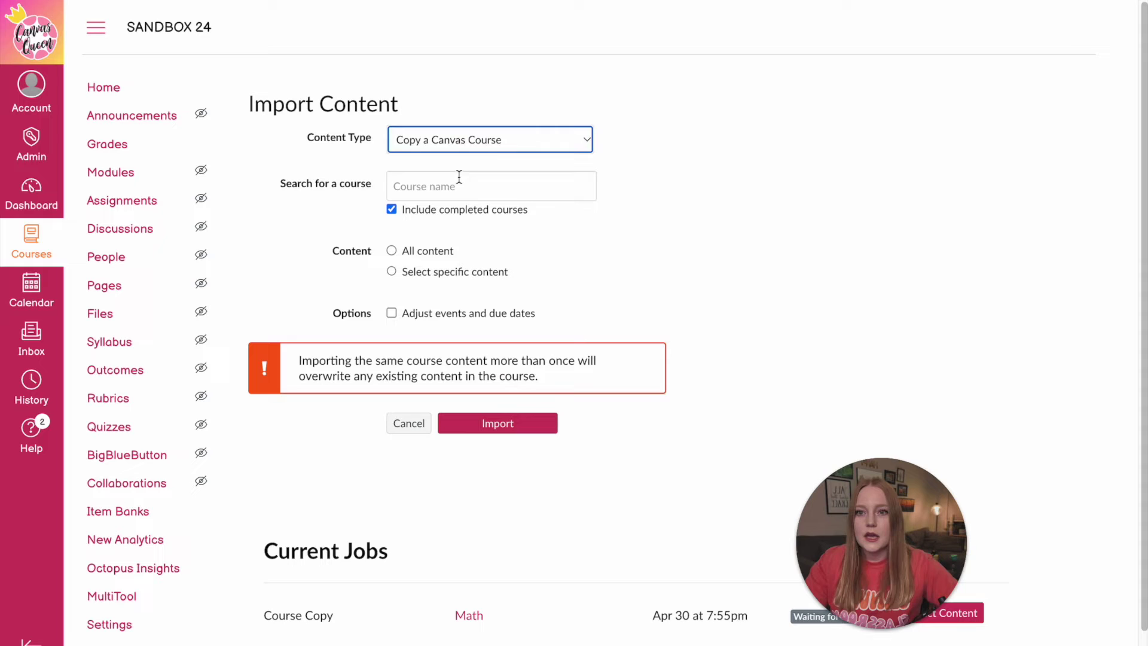
click(458, 178)
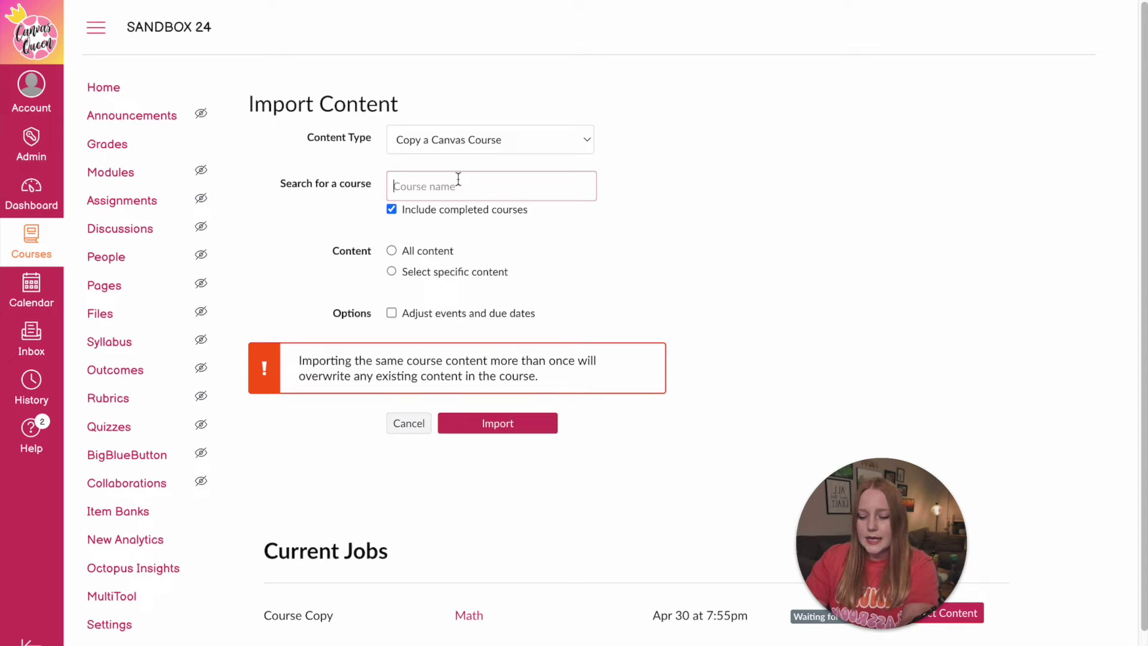
text(Math)
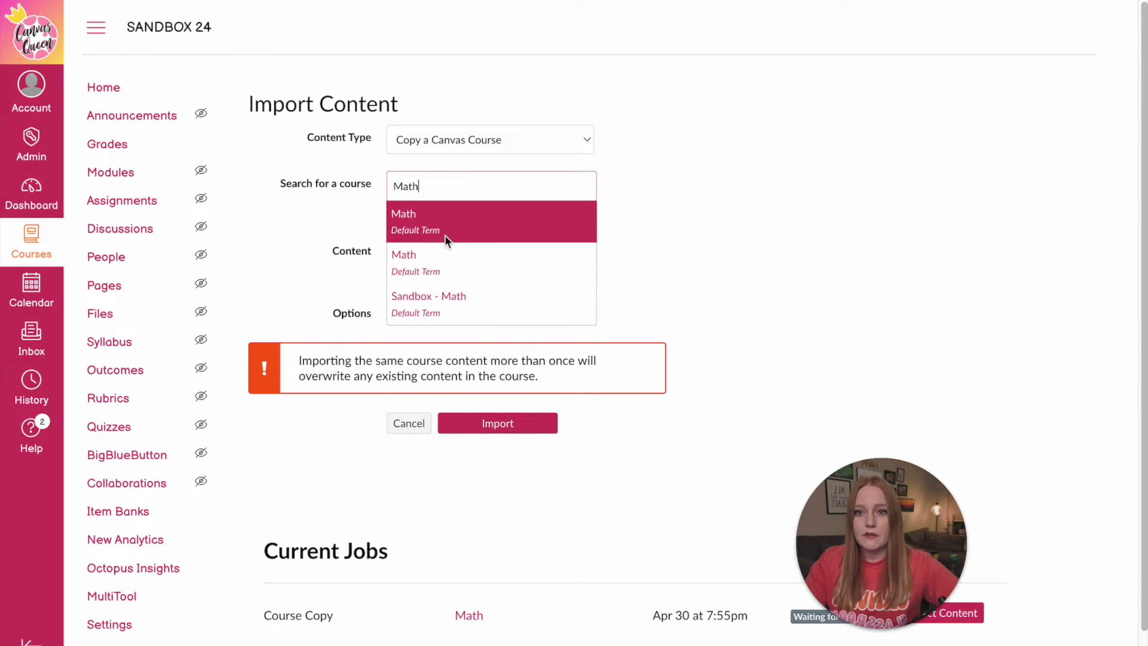
click(468, 274)
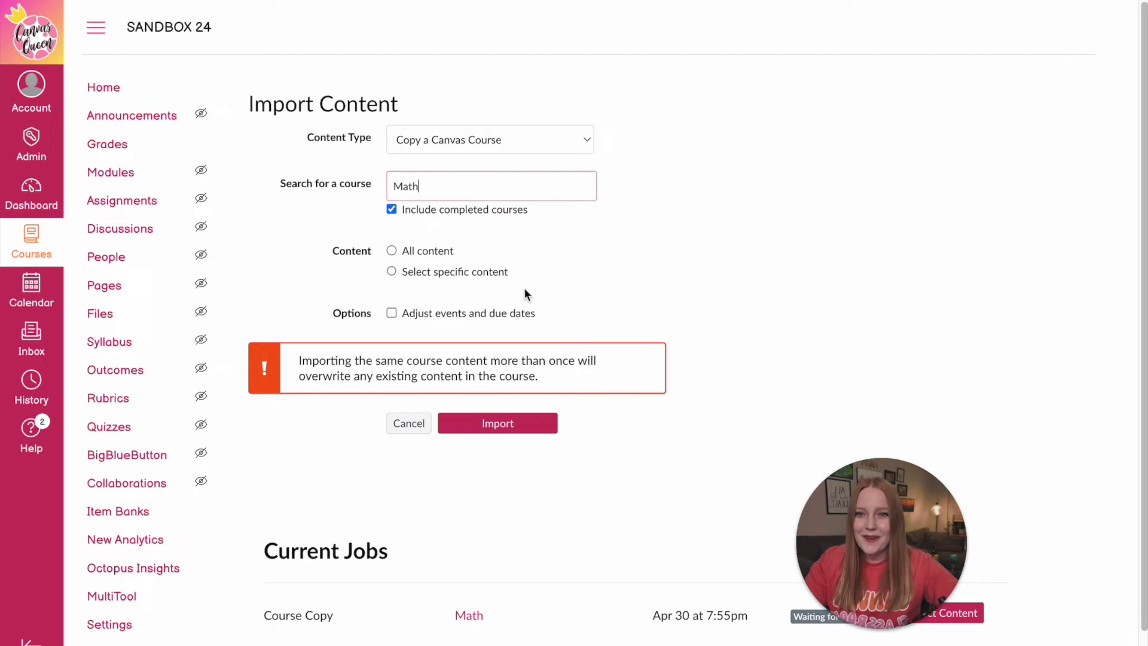
click(432, 270)
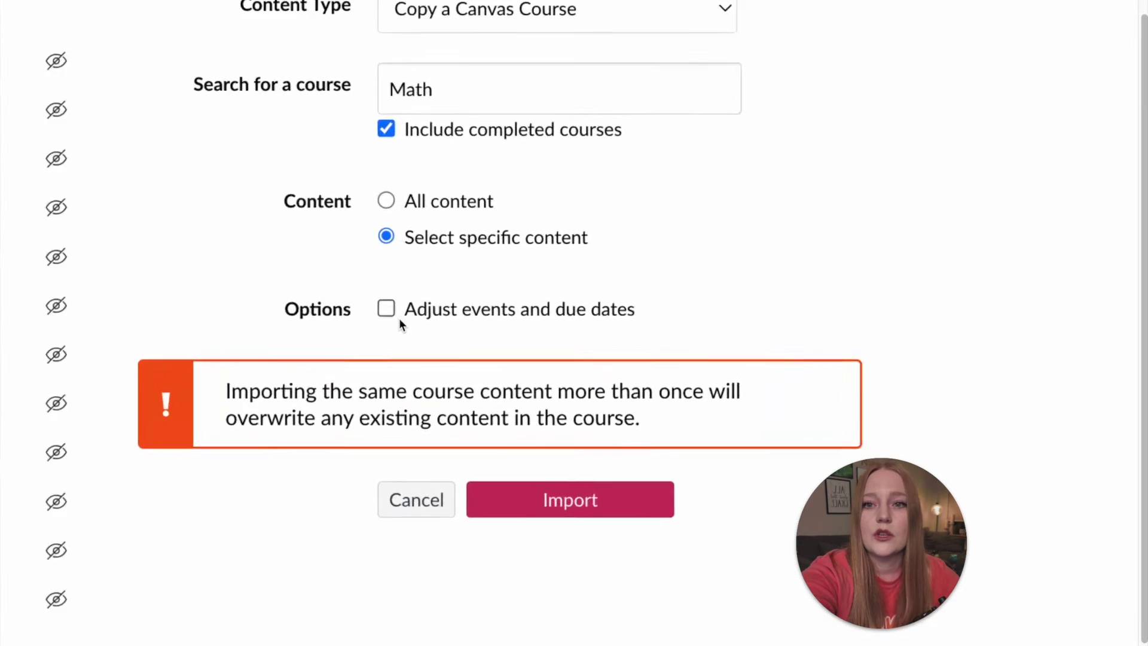
Adjust events and due dates to remove all dates, then start the import
click(475, 316)
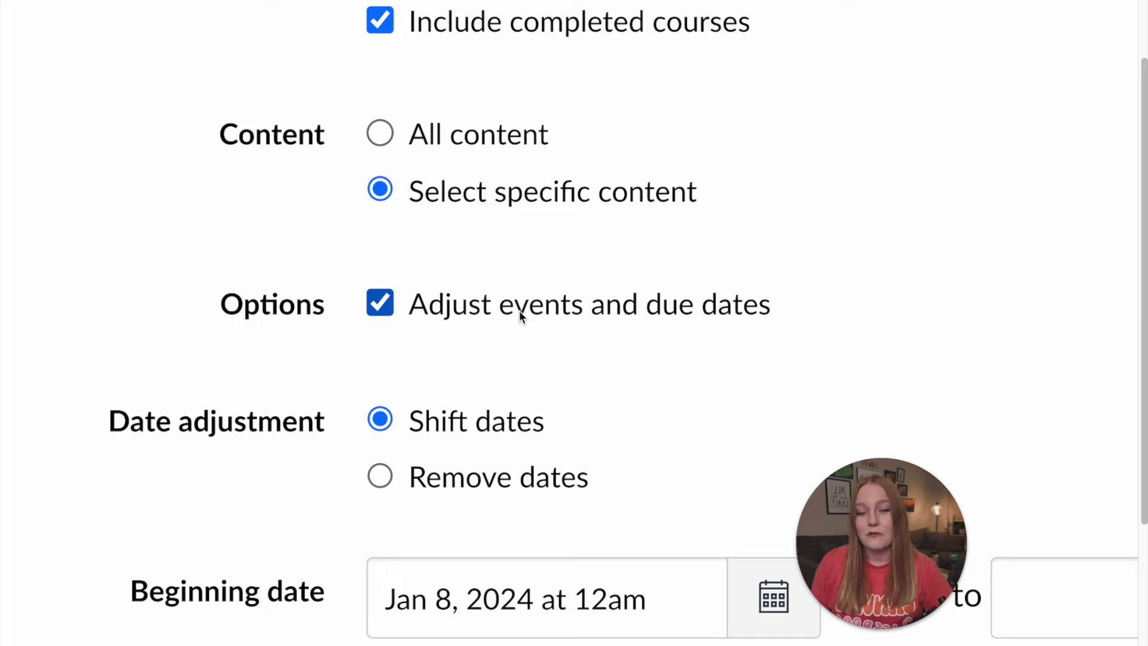
scroll(570, 354, down, 3)
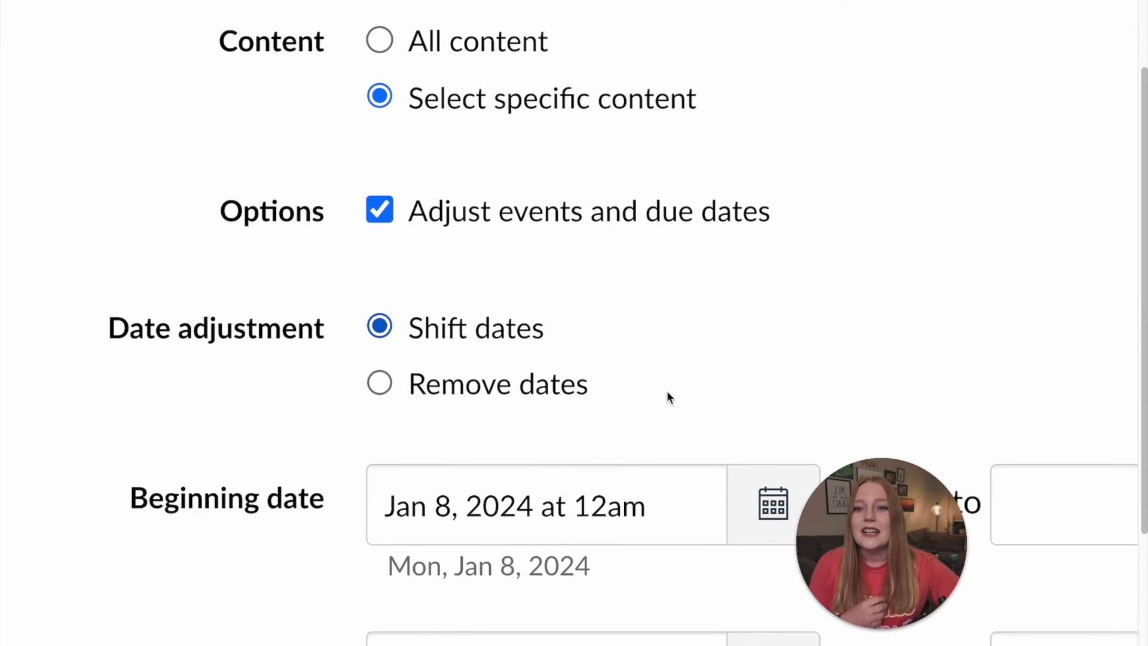
click(534, 334)
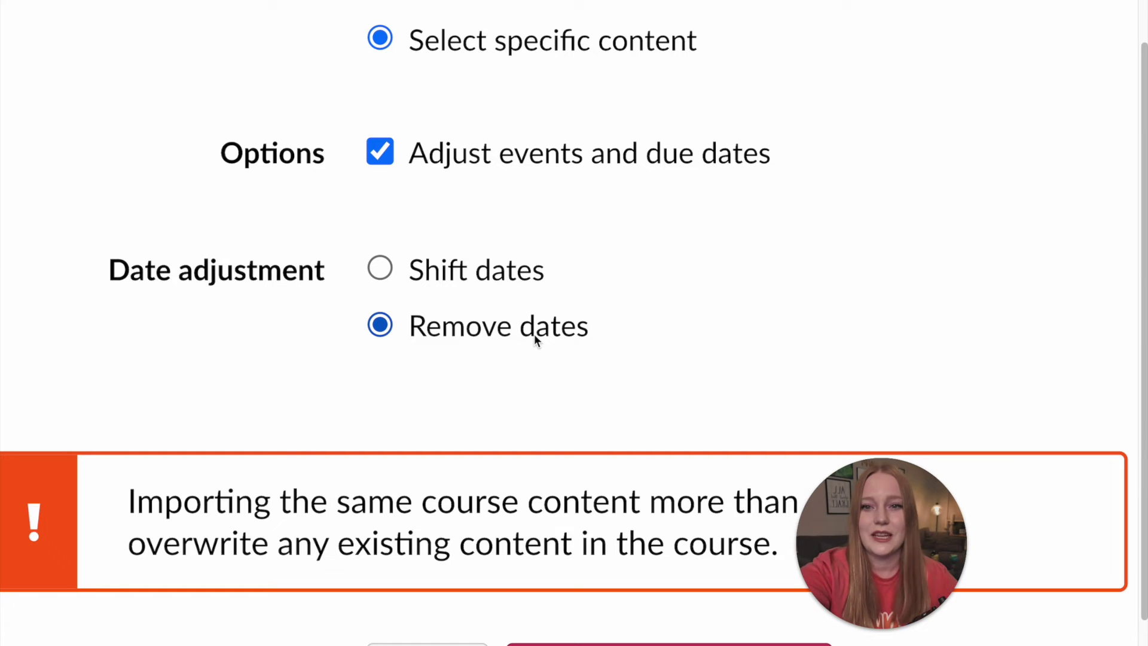
click(610, 492)
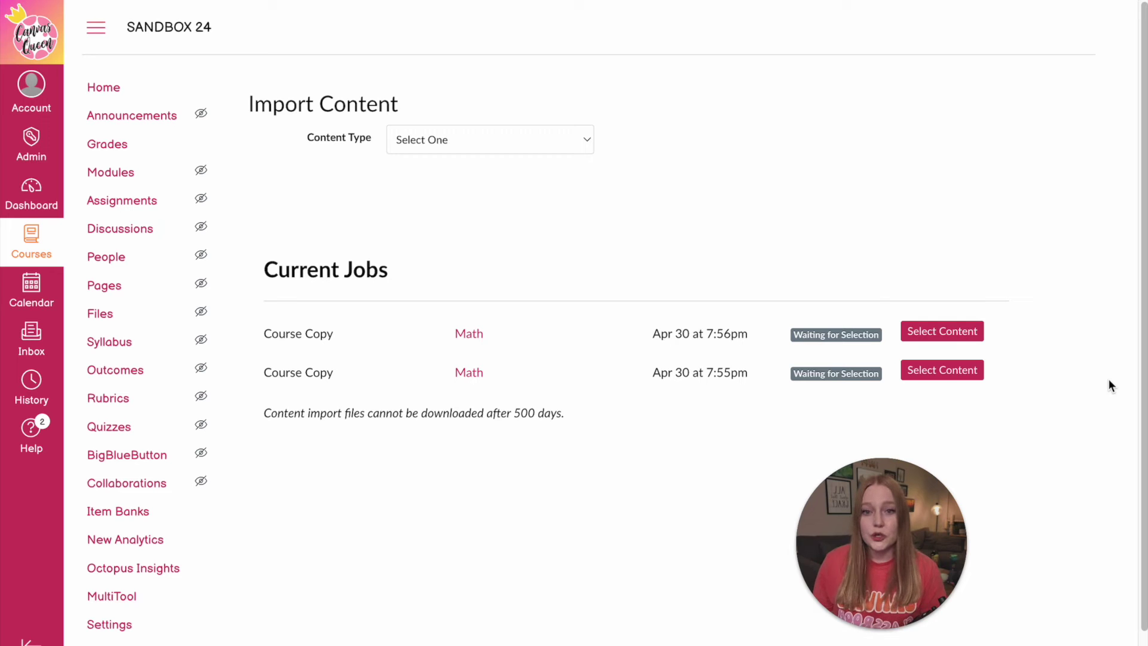
Import Modules and Assignments from the newer Math copy, then tick Pages for the older copy
click(950, 369)
click(264, 211)
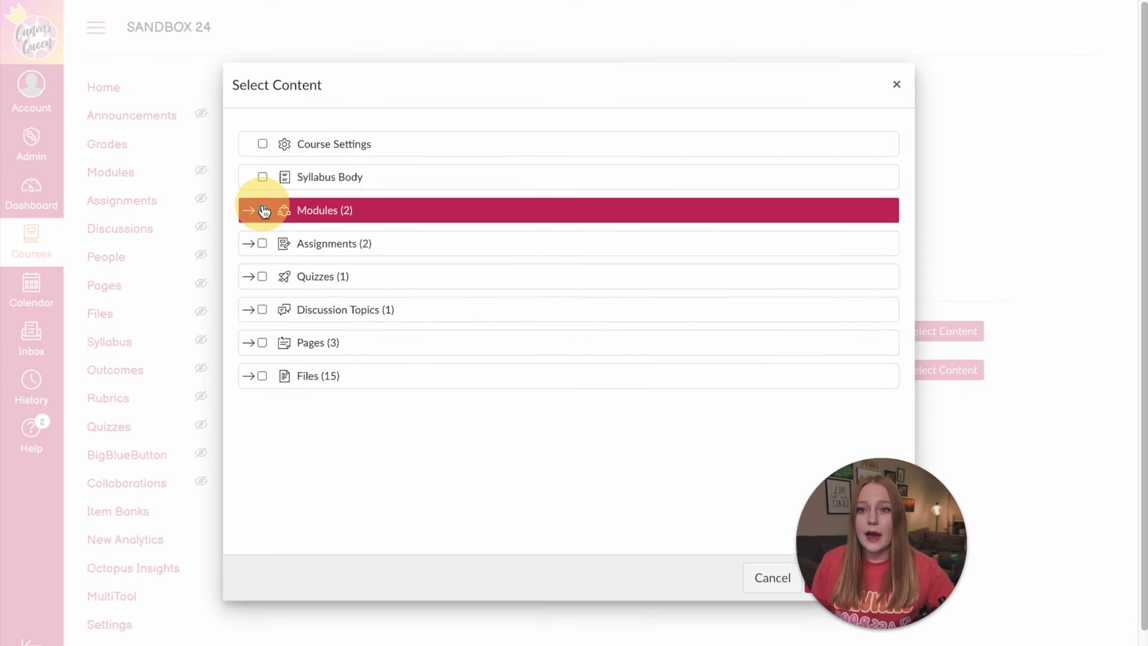
click(262, 244)
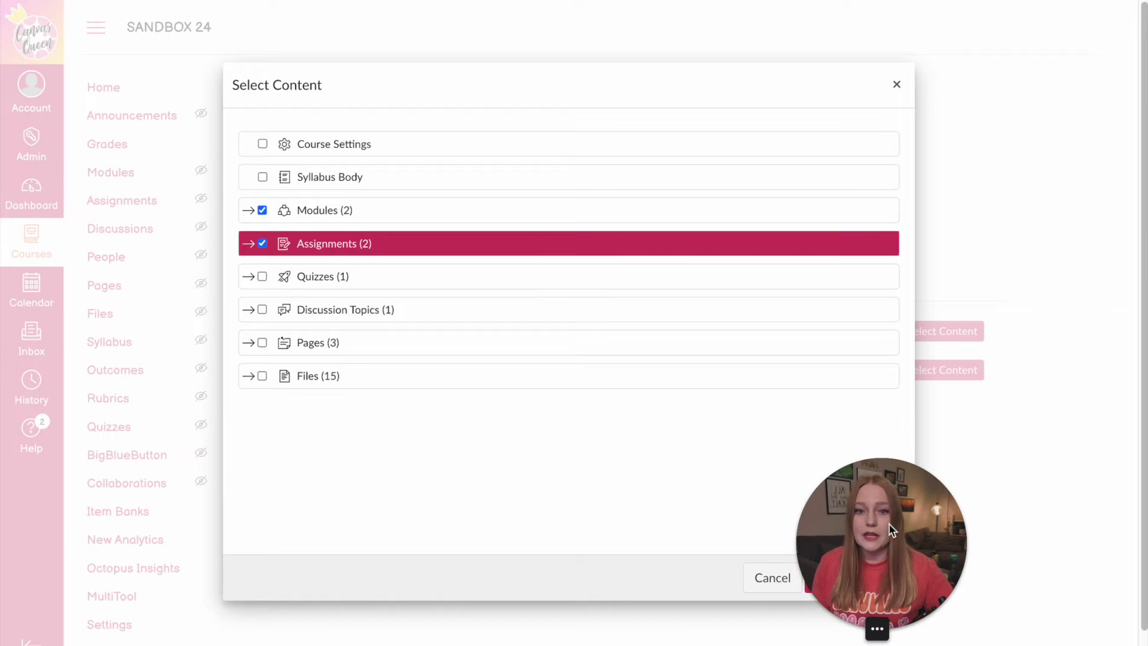
click(853, 577)
click(915, 335)
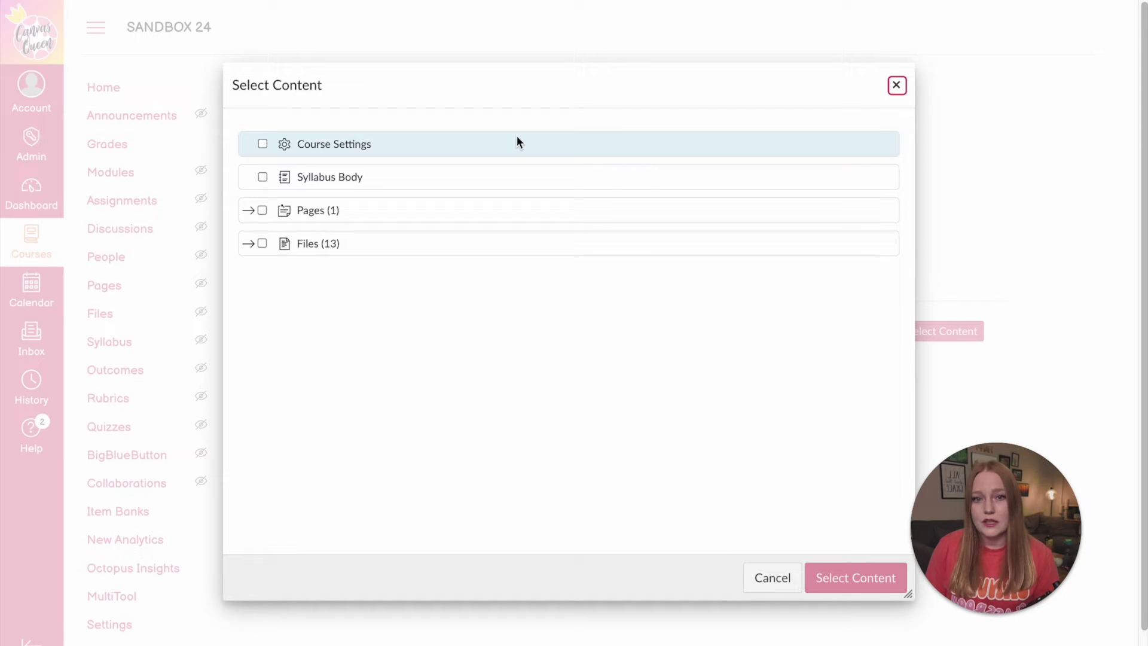
click(262, 210)
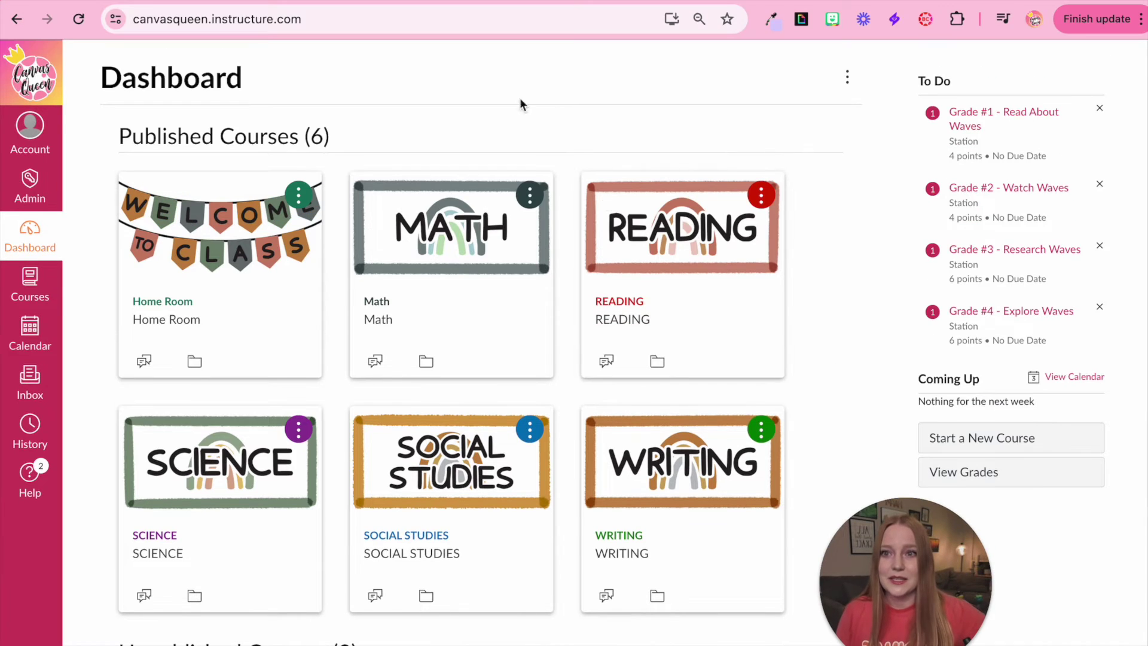
drag(137, 18, 169, 22)
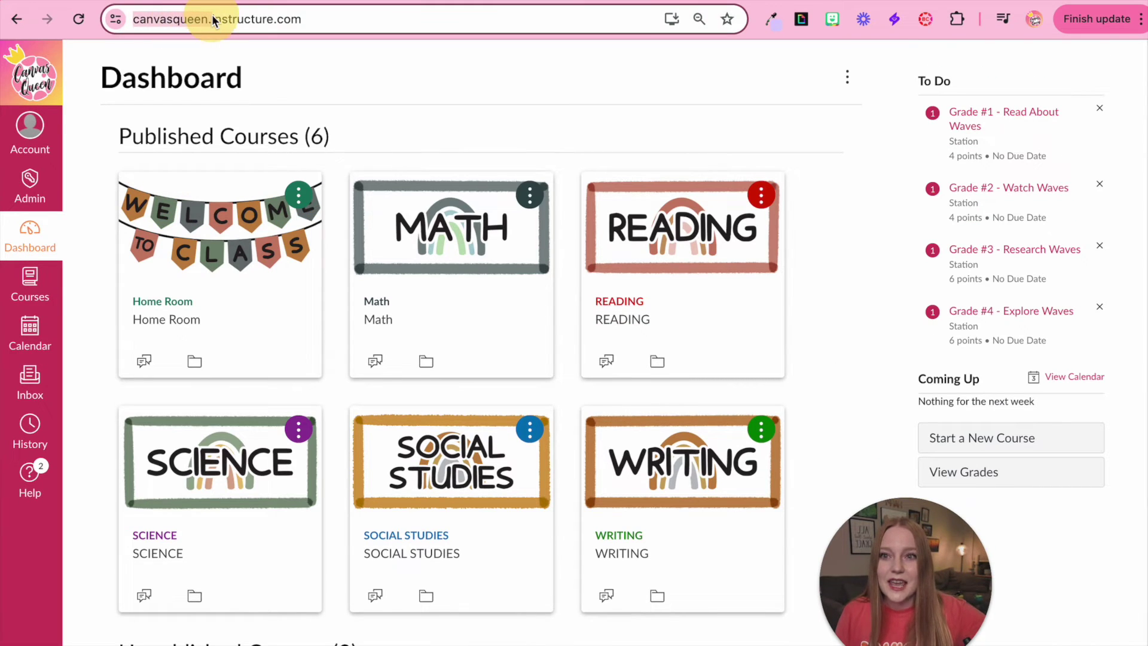
click(332, 67)
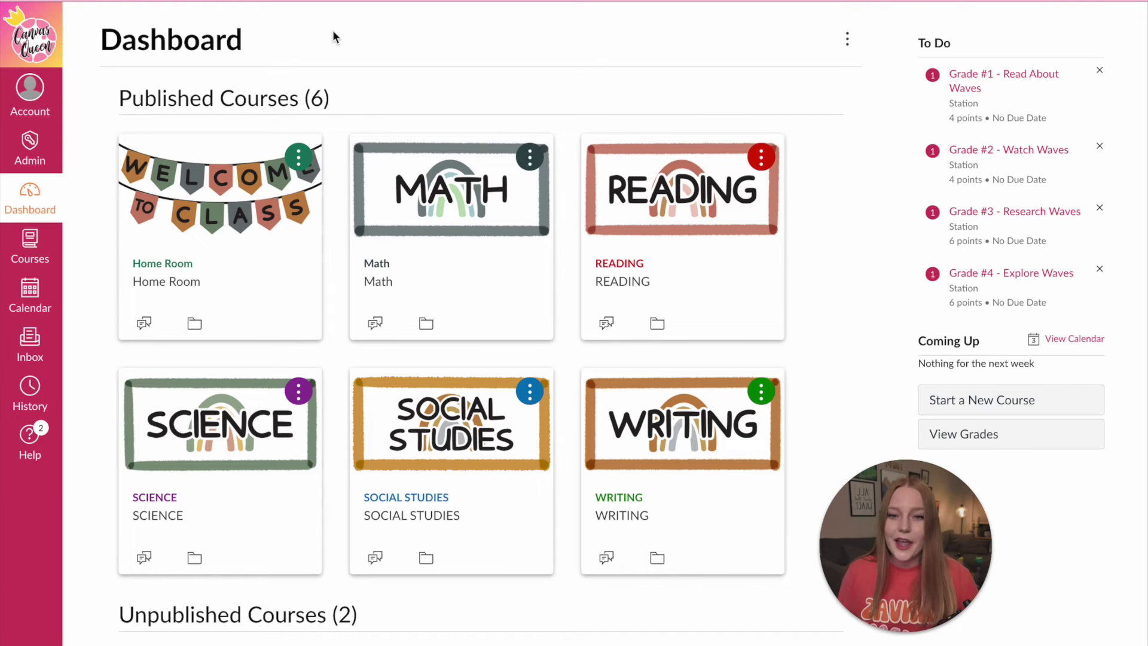
Export all SCIENCE content, download science-export.imscc, and switch to the Free-for-Teachers account
click(187, 499)
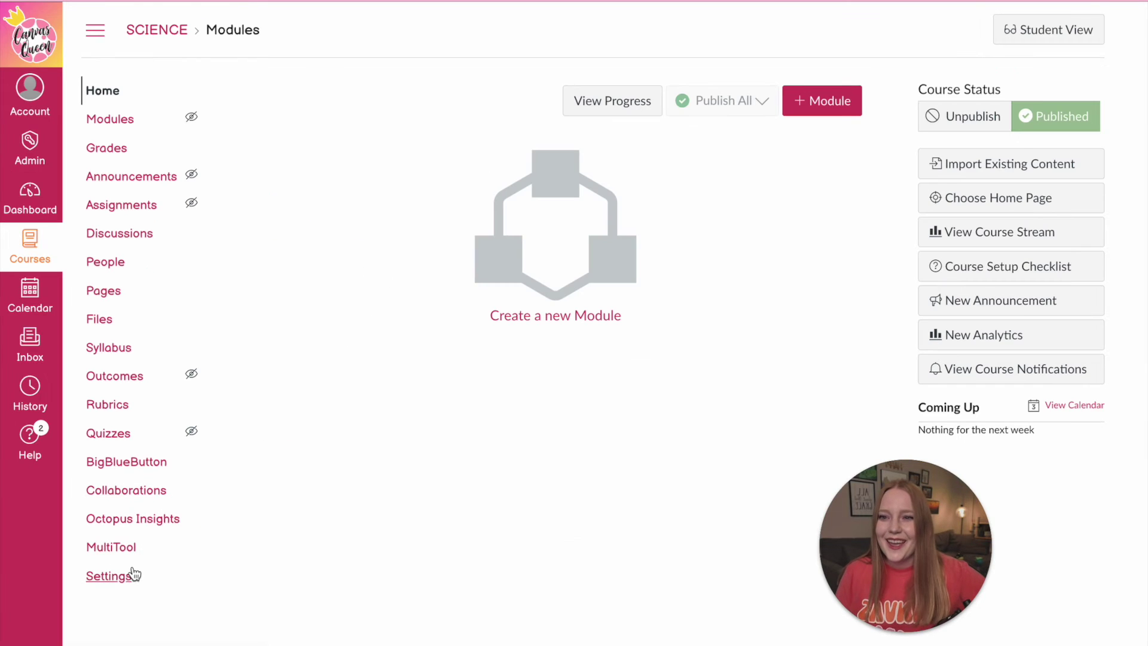
click(126, 577)
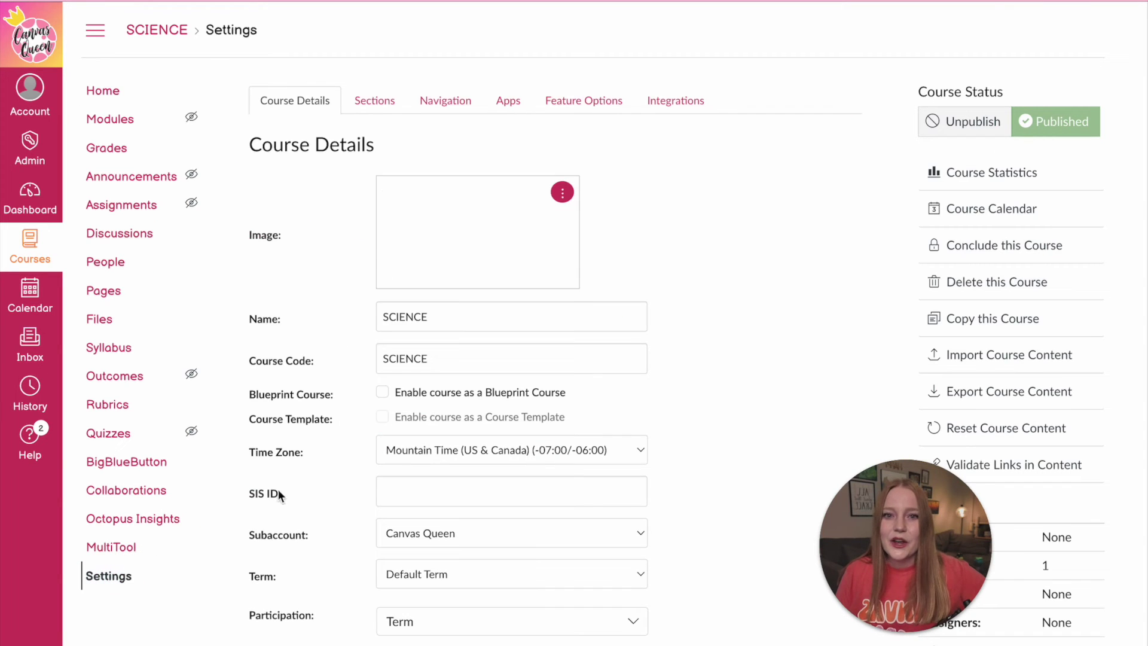
click(1017, 397)
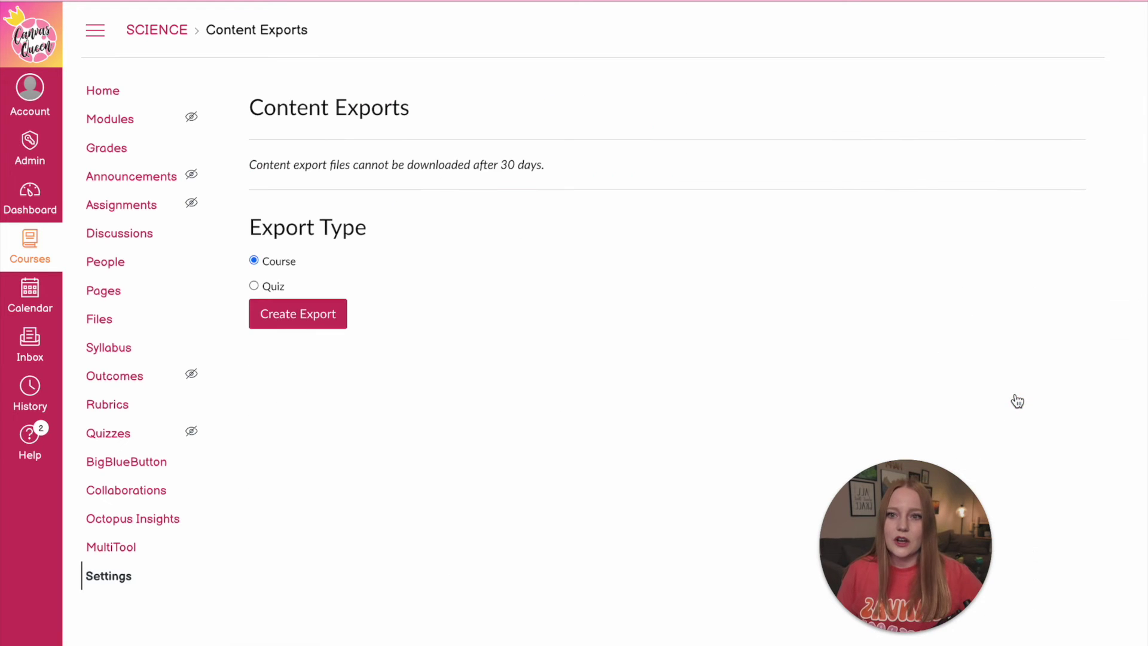
click(282, 313)
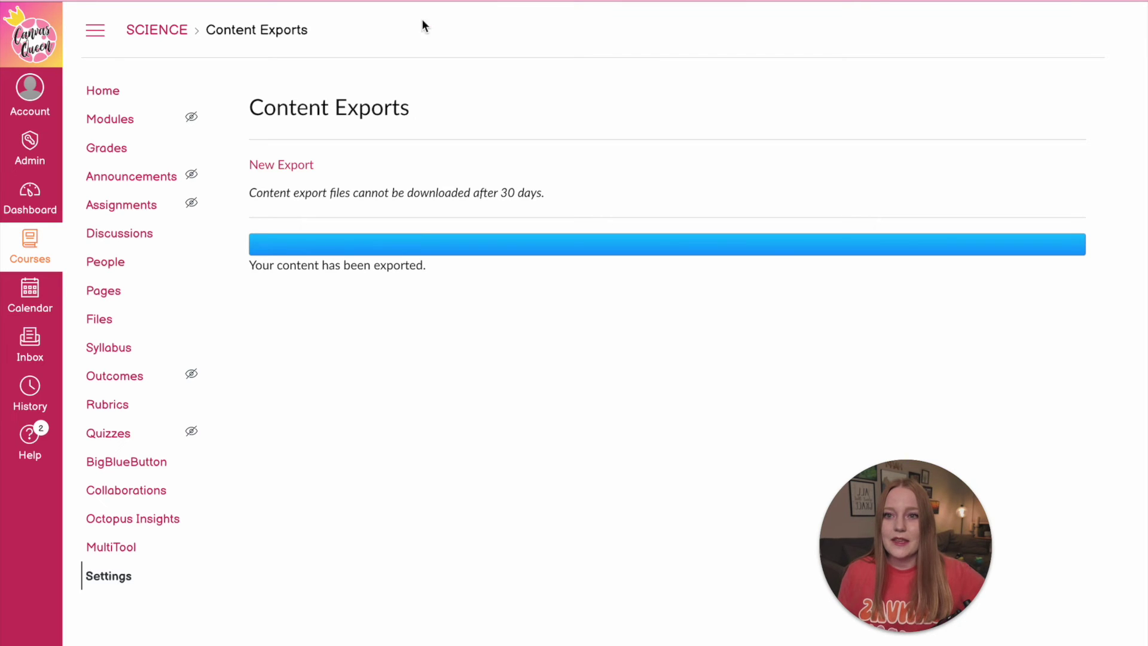
click(267, 175)
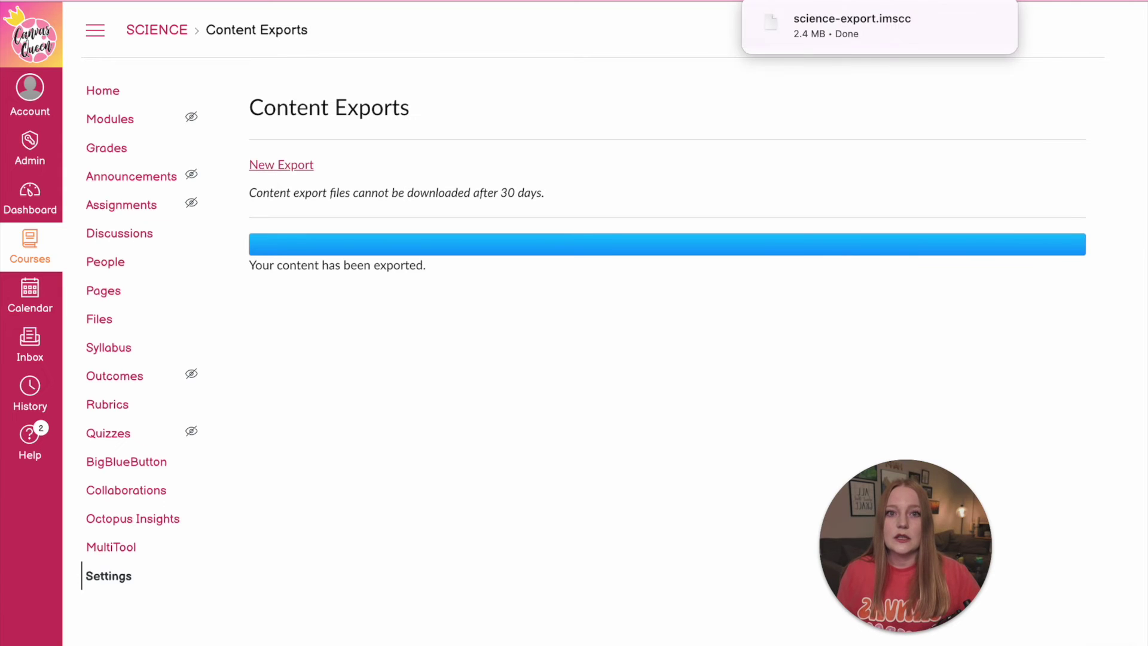
click(313, 328)
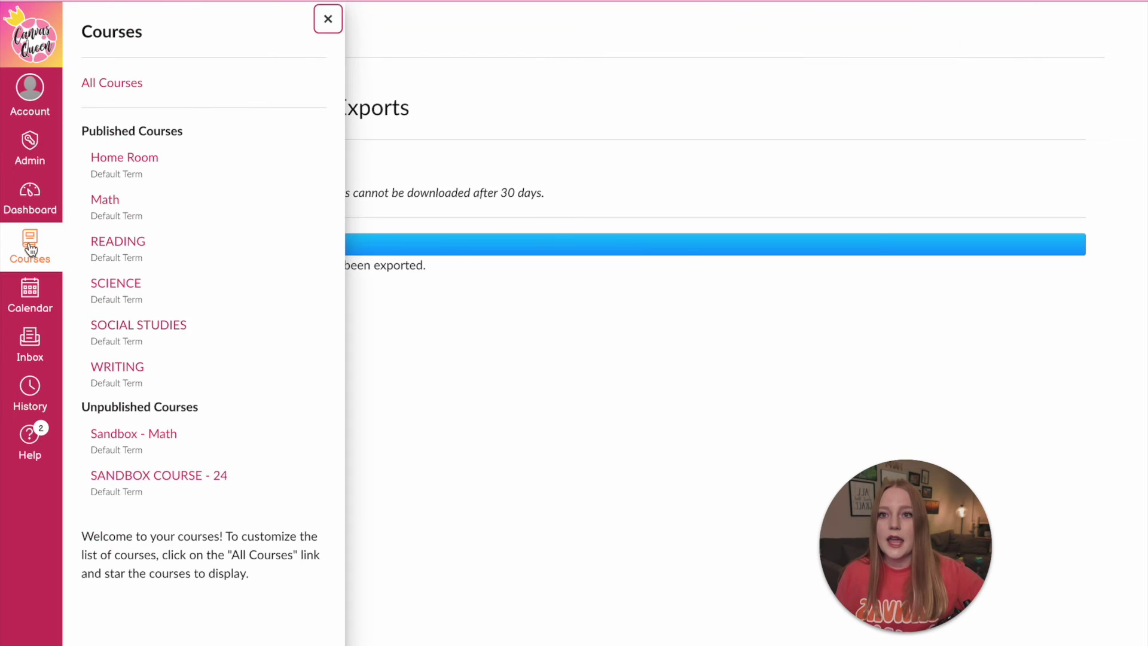
click(625, 156)
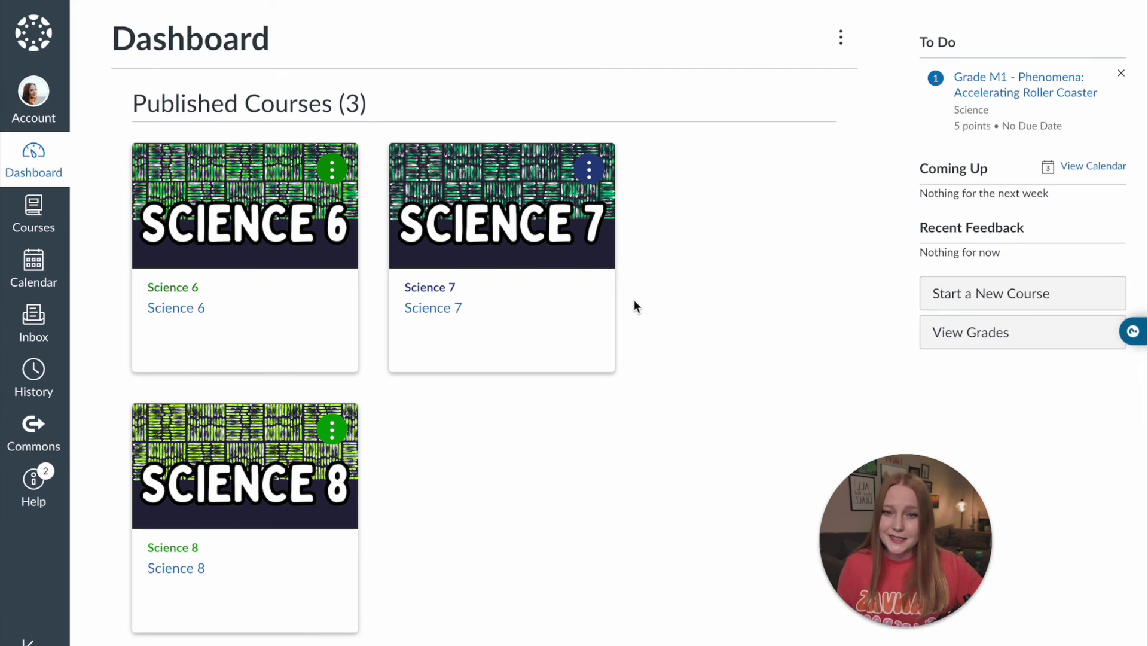
Create SANDBOX - SCIENCE in Manually-Created Courses and go to its Import Course Content page
click(938, 294)
click(571, 310)
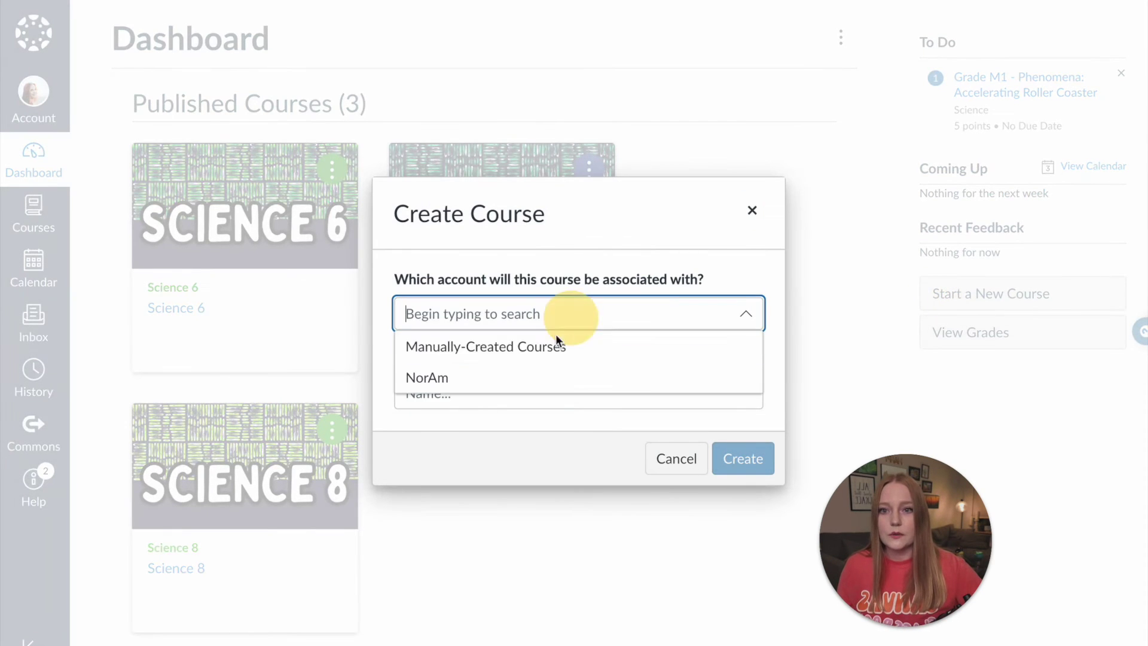
click(528, 358)
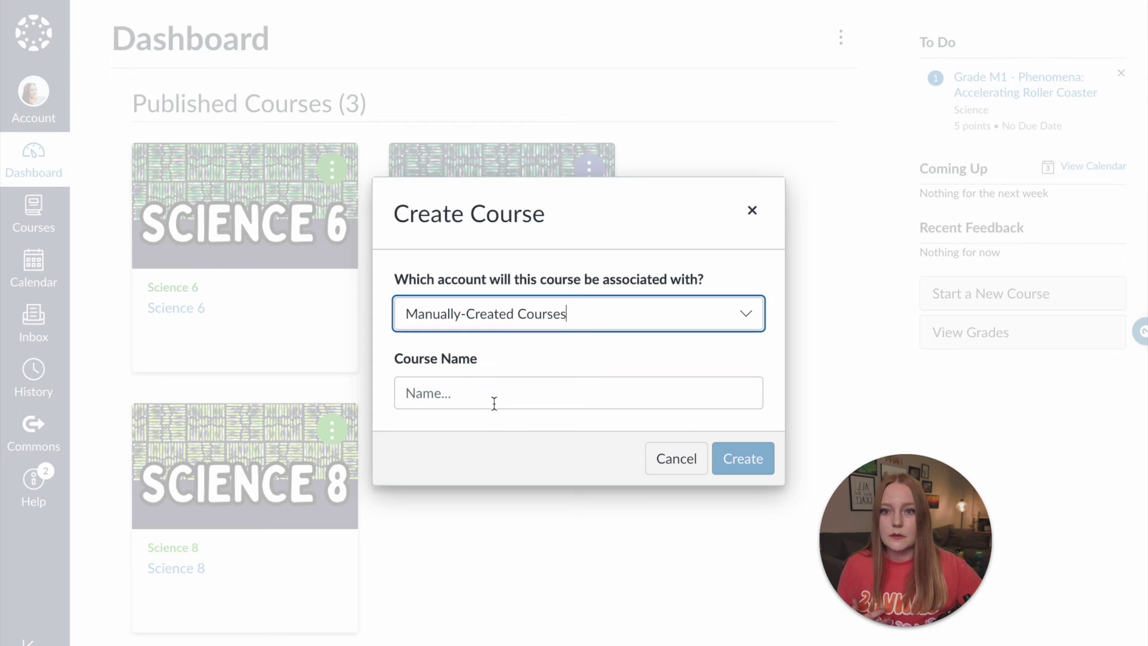
click(494, 402)
text(SANDBOX - SCIENCE)
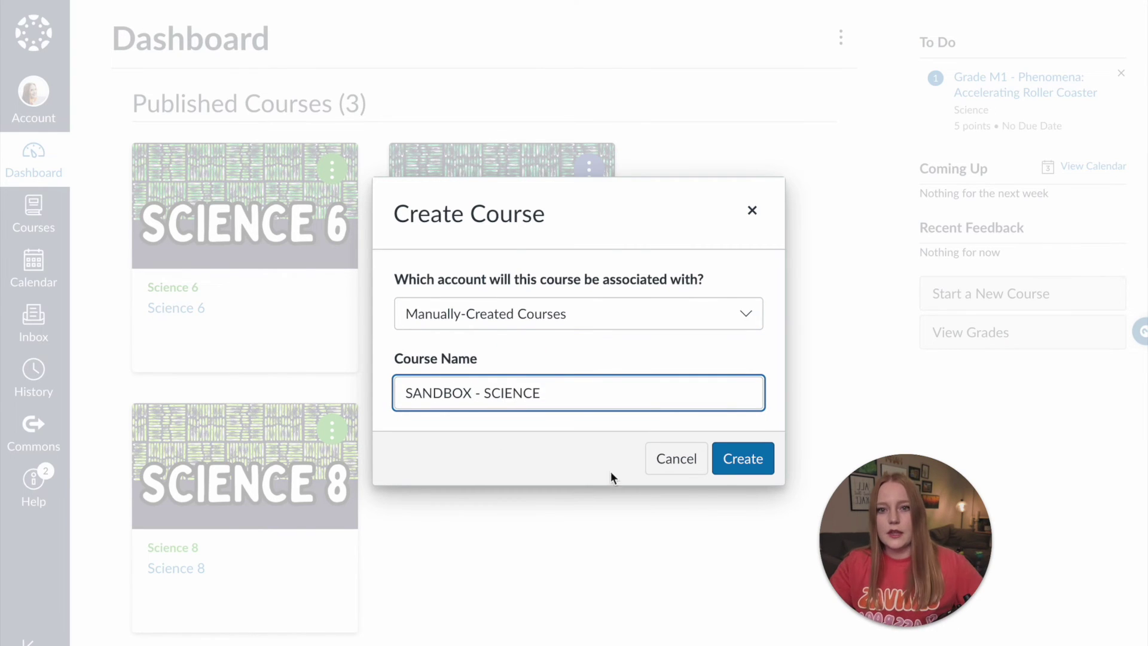
click(726, 455)
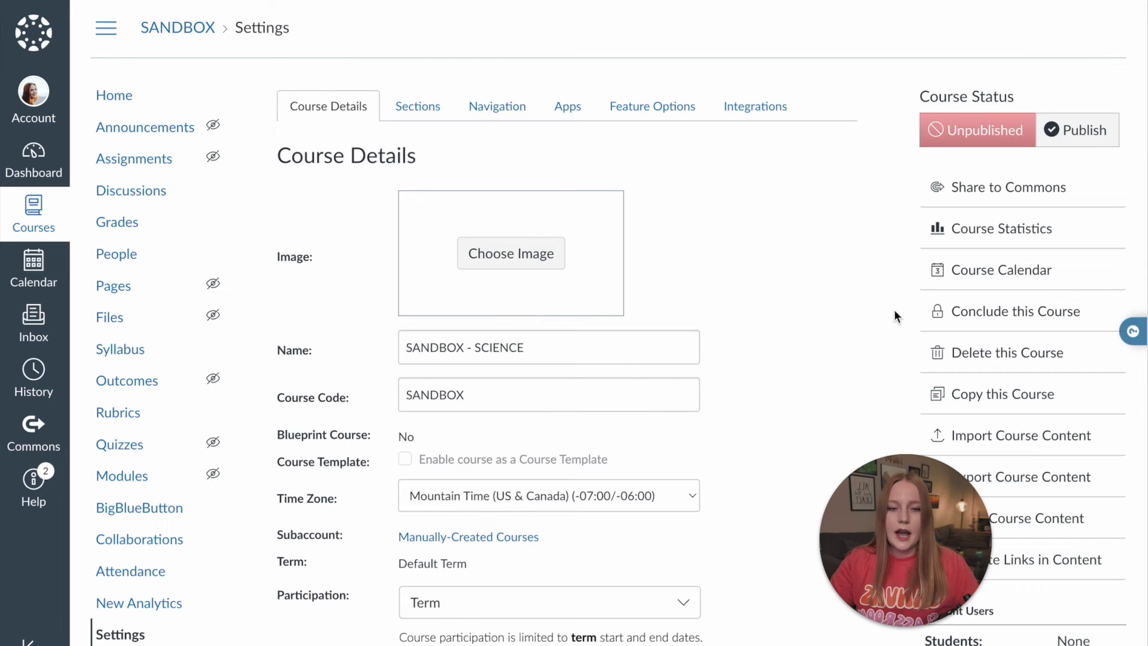
click(961, 435)
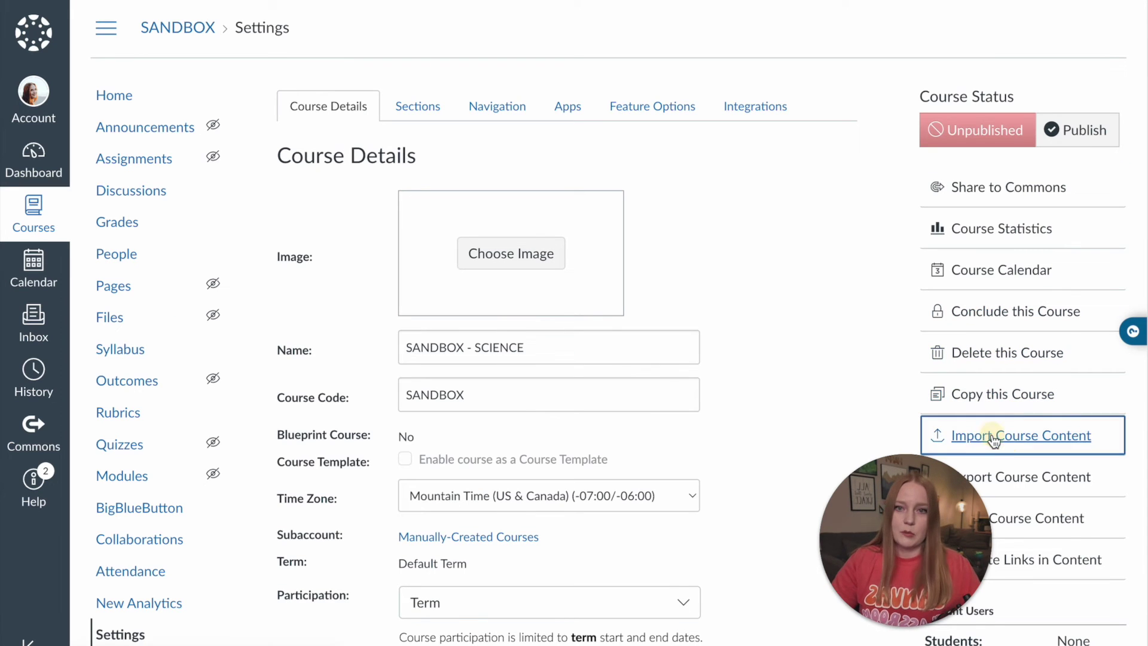
Load science-export.imscc as a Canvas Course Export Package import source
click(551, 153)
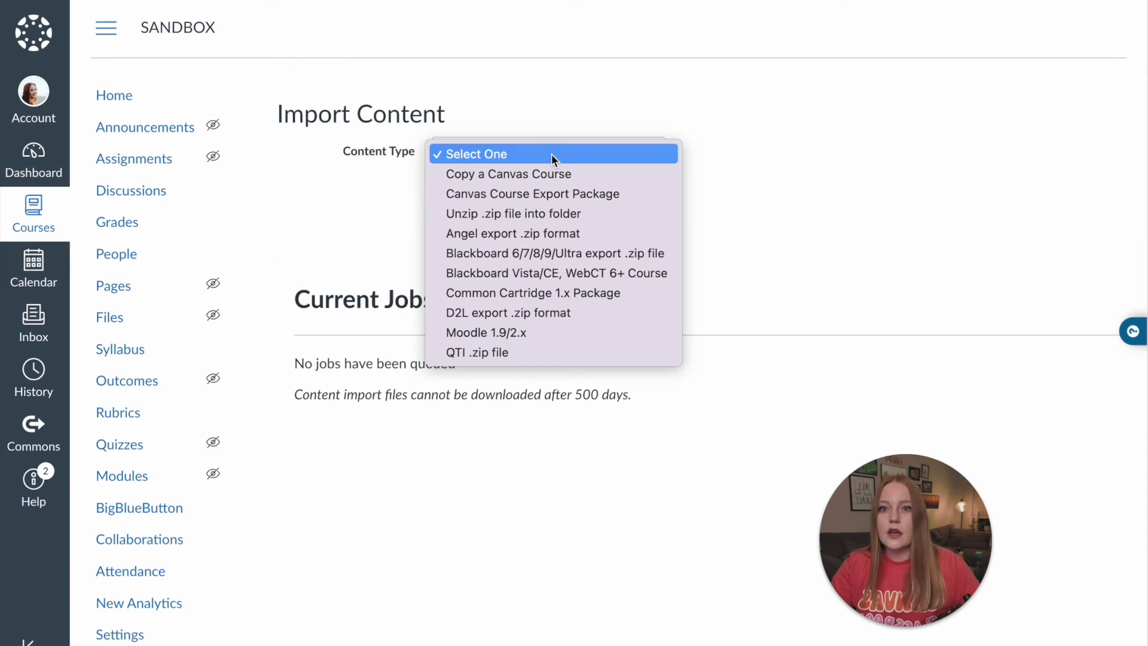
click(563, 195)
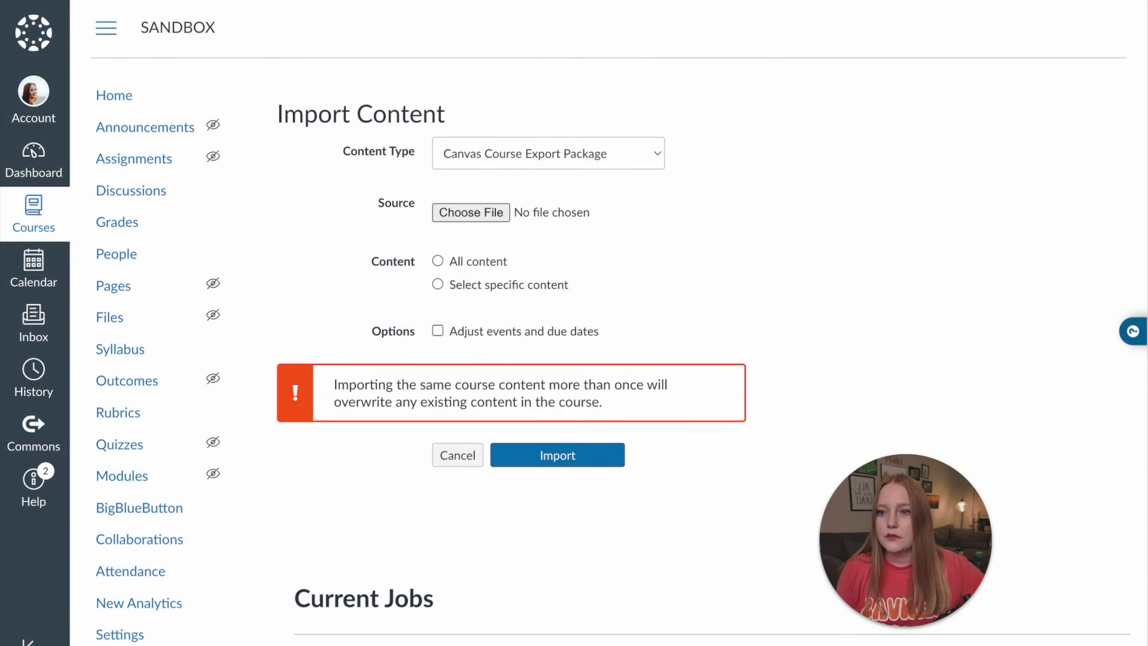
drag(0, 418, 461, 209)
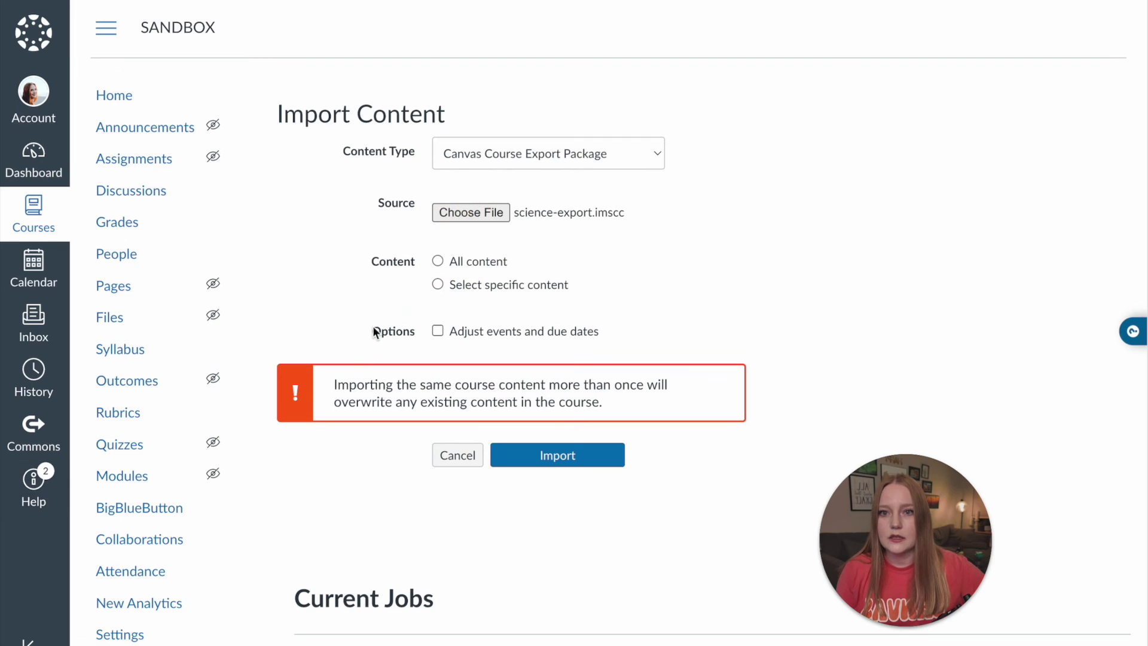
Import all content with dates removed, then open the sandbox course's Home page
click(438, 260)
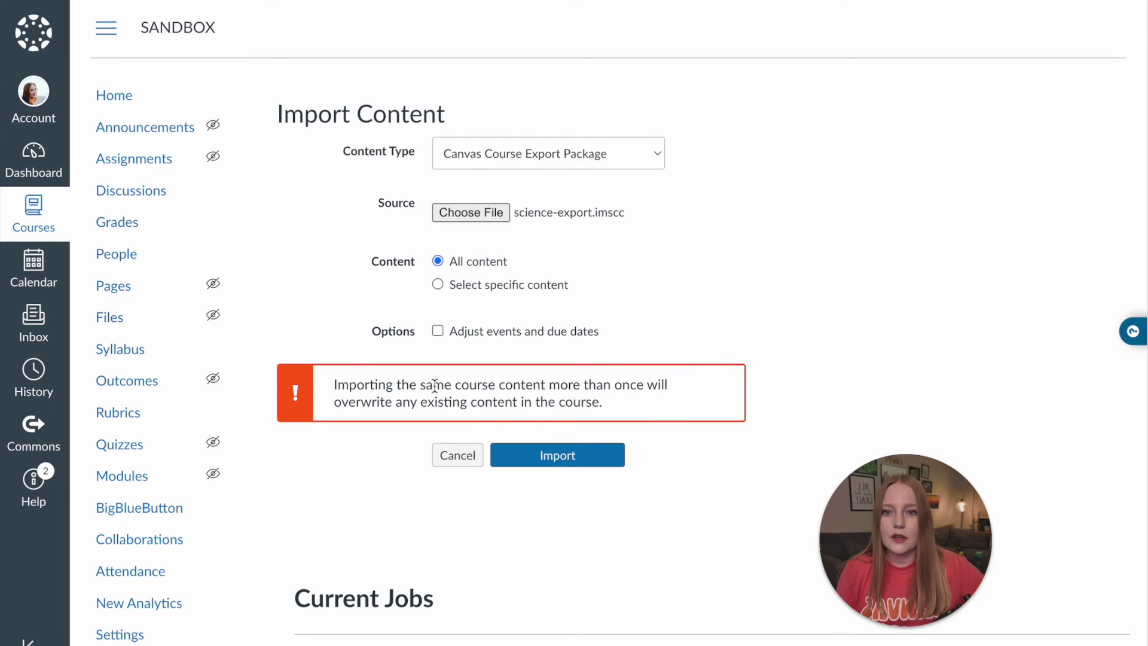
click(438, 333)
click(473, 403)
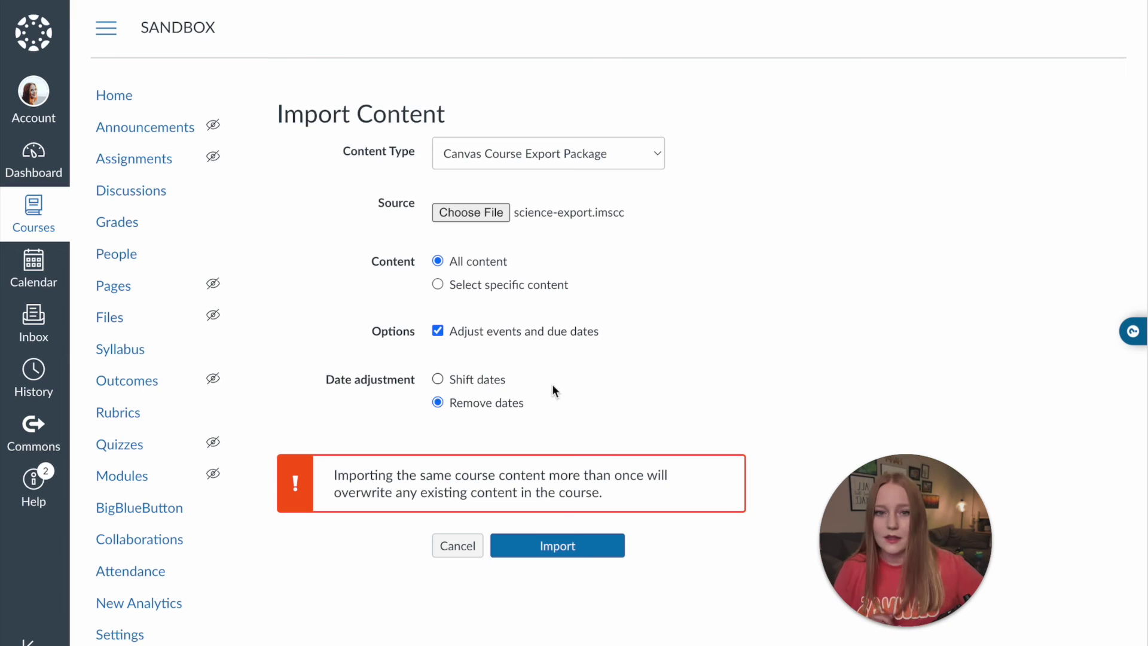
click(555, 546)
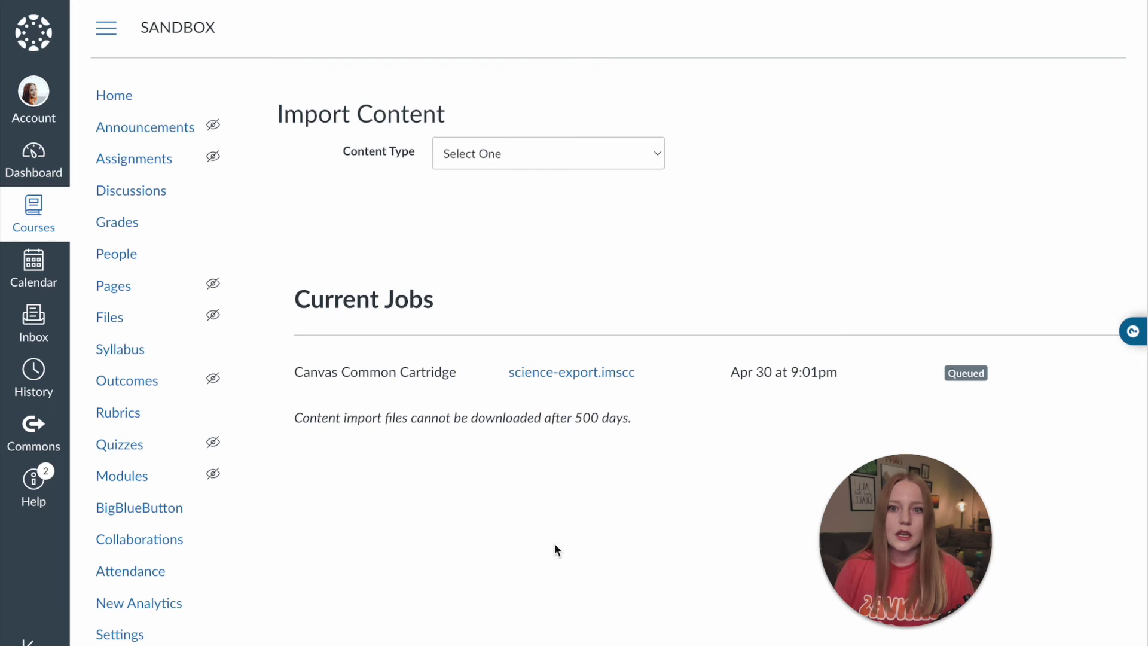
click(114, 97)
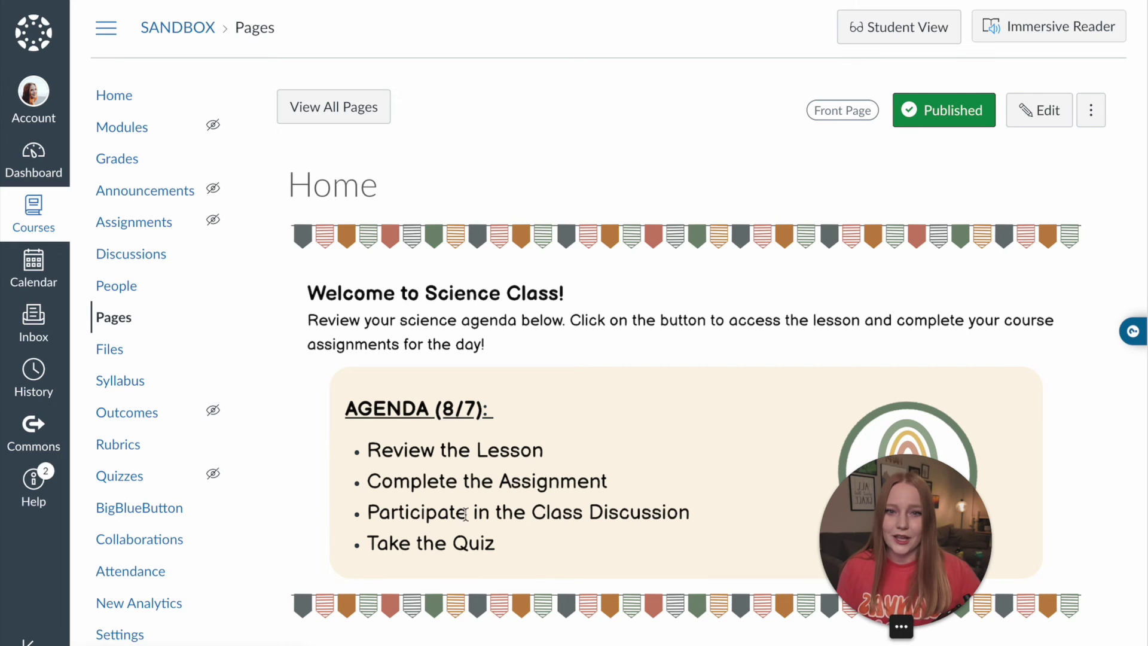
Scroll through the sandbox Home page to review the imported Welcome to Science Class agenda
scroll(1084, 449, down, 4)
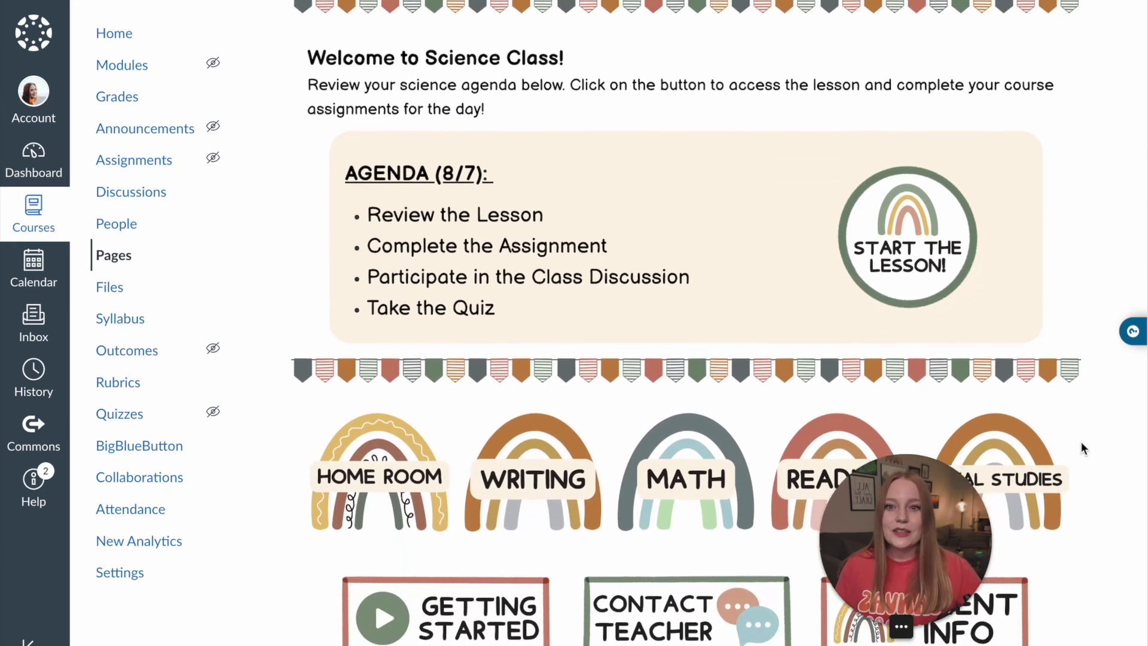
scroll(1081, 441, down, 2)
scroll(1081, 441, up, 6)
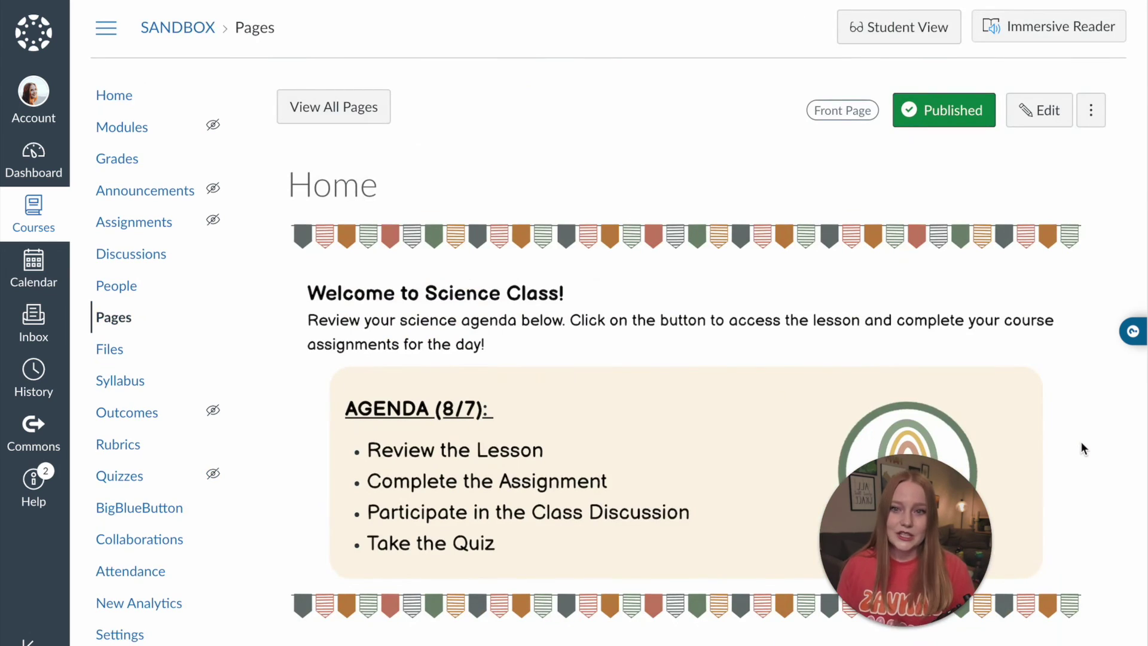